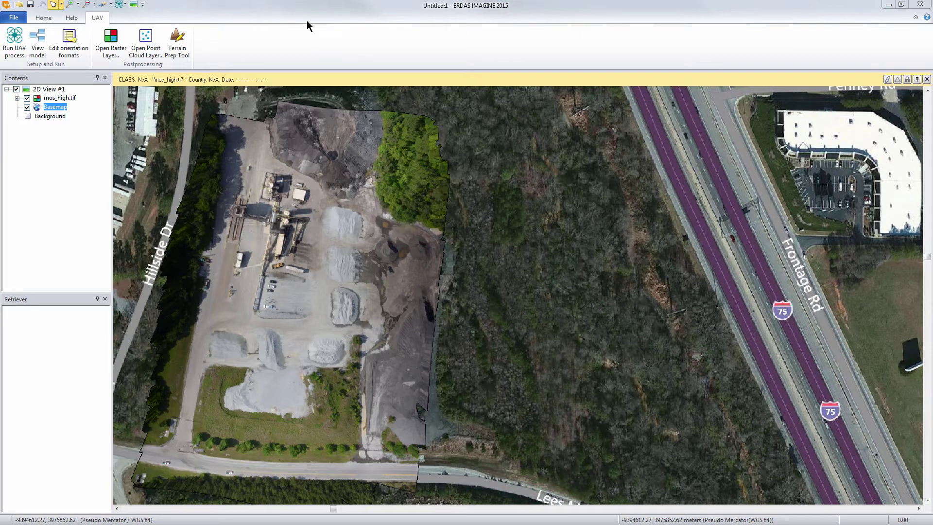
Apply the GEOSYSTEMS UAV Workflow layout from the File menu's layout gallery.
left_click(14, 16)
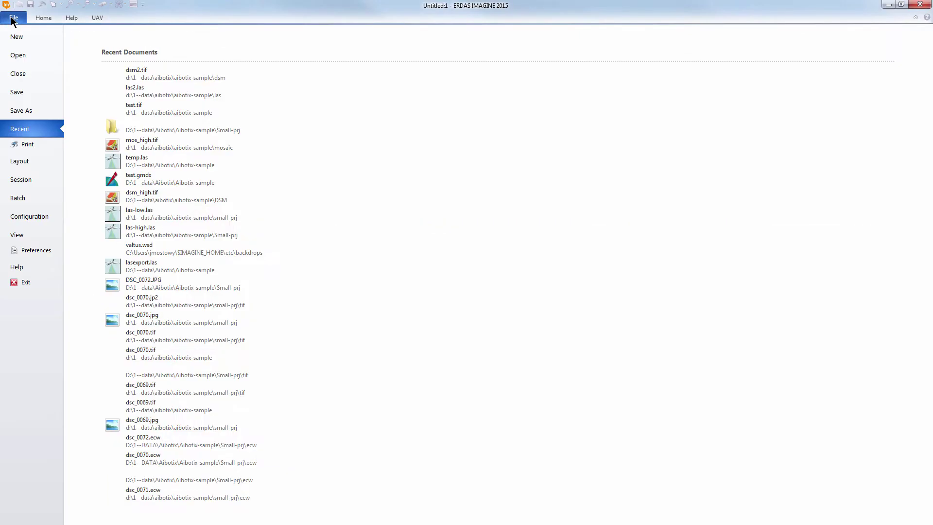
left_click(20, 161)
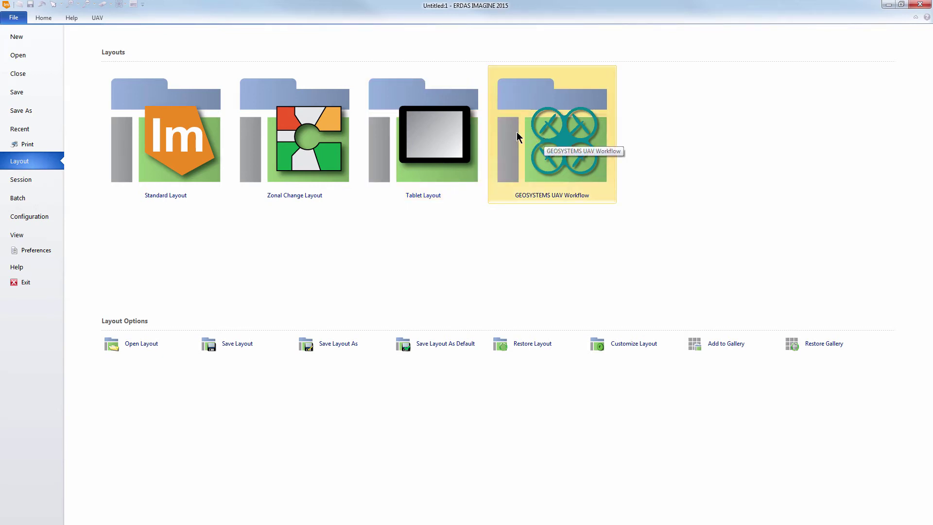
left_click(14, 18)
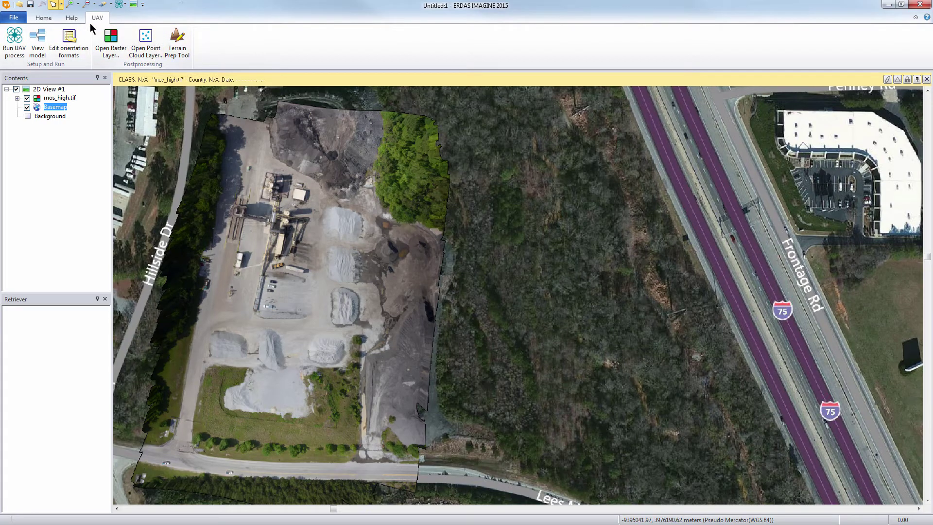
Show the UAV ribbon tools and briefly browse the quick list of UAV workflow commands.
left_click(43, 17)
left_click(97, 18)
left_click(123, 7)
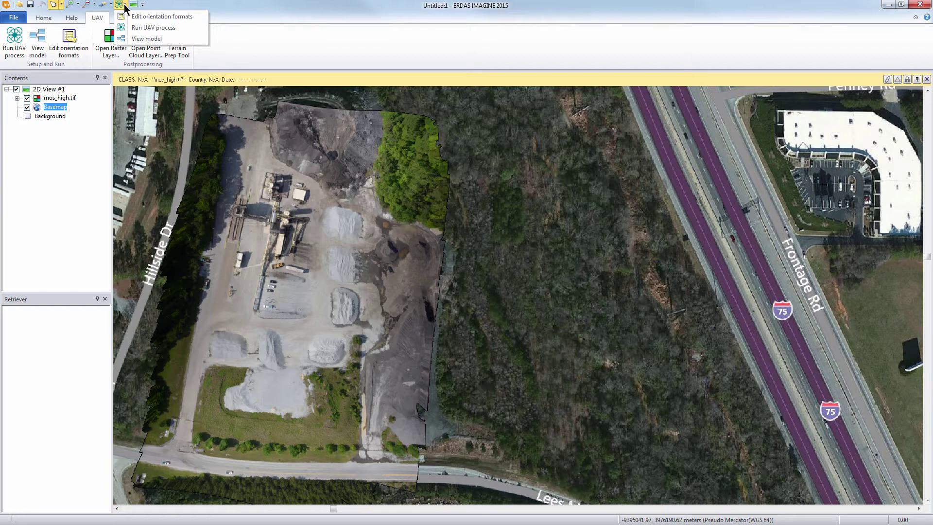
left_click(237, 21)
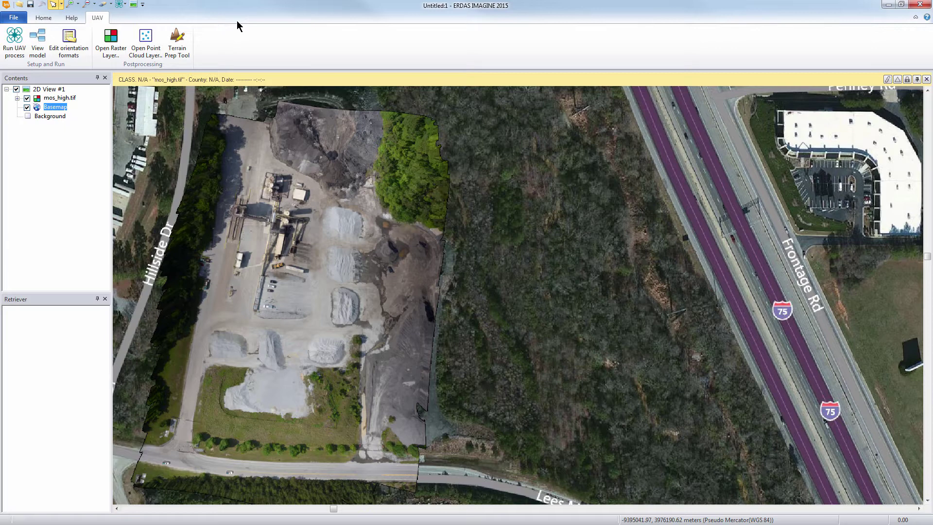
Open the UAV processing settings and set the input folder to Small-prj.
left_click(14, 42)
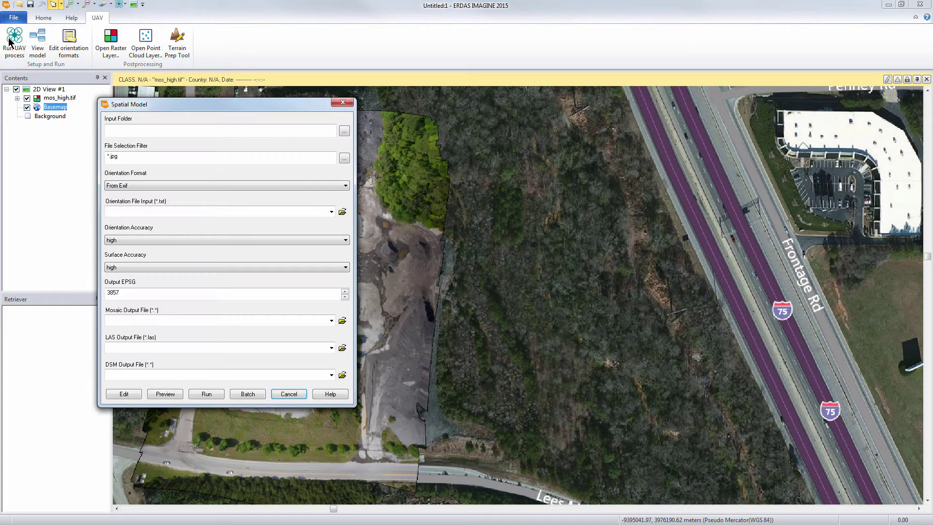
left_click_drag(225, 104, 403, 106)
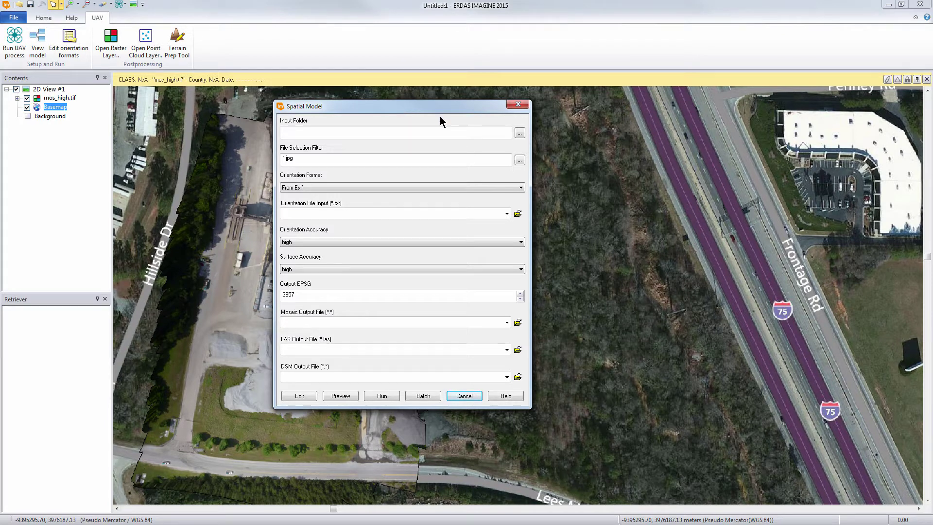
left_click(519, 133)
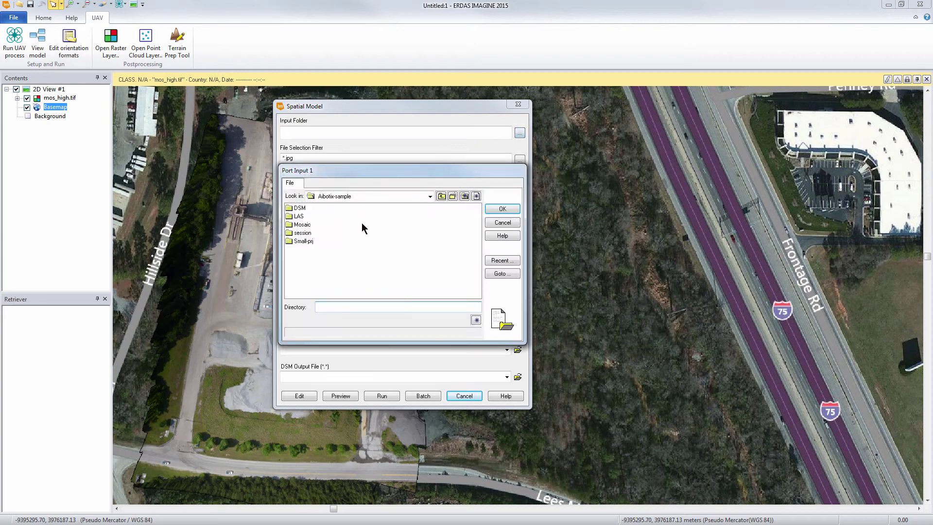
double_click(304, 240)
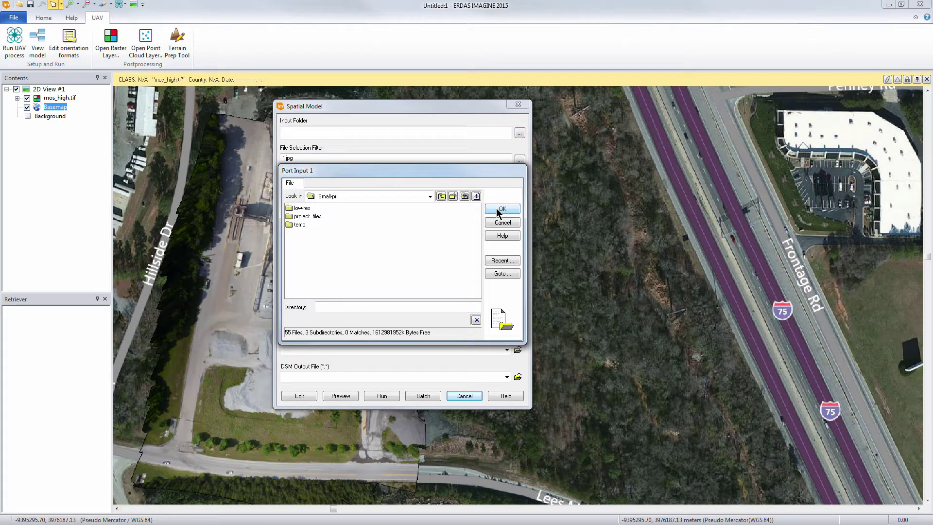
left_click(502, 209)
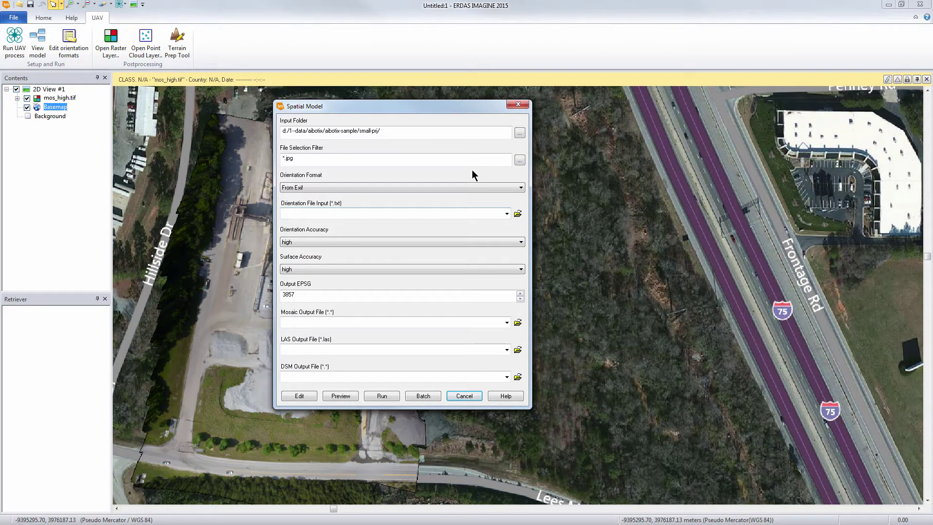
Keep the JPG file filter and the From Exif orientation format.
left_click(457, 161)
left_click(440, 187)
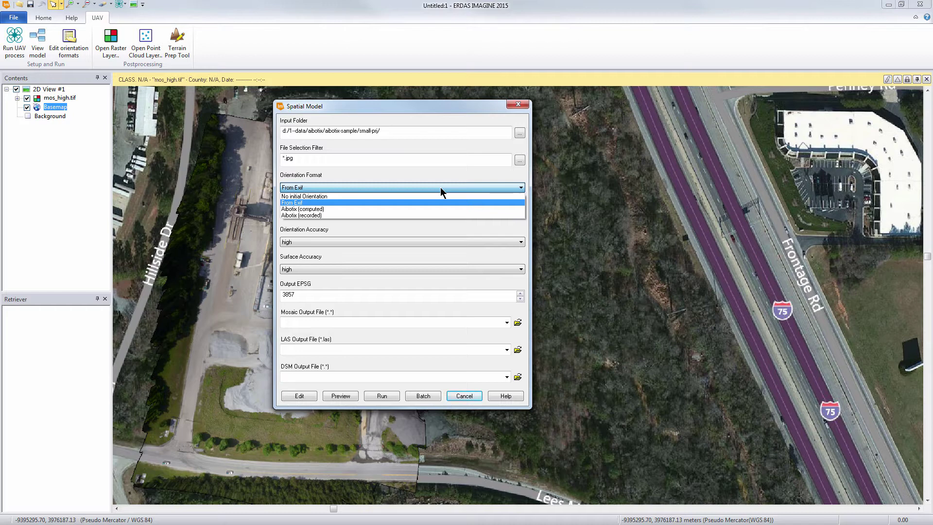
left_click(440, 191)
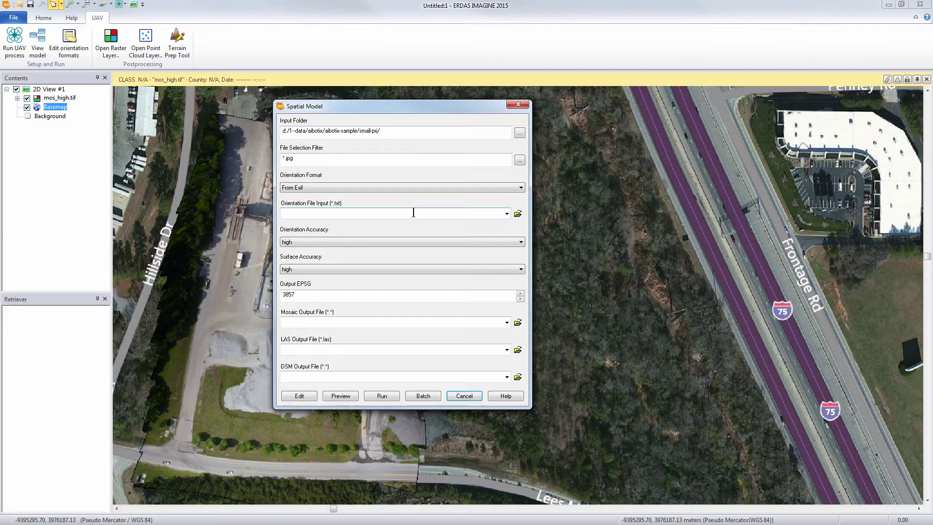
left_click(70, 47)
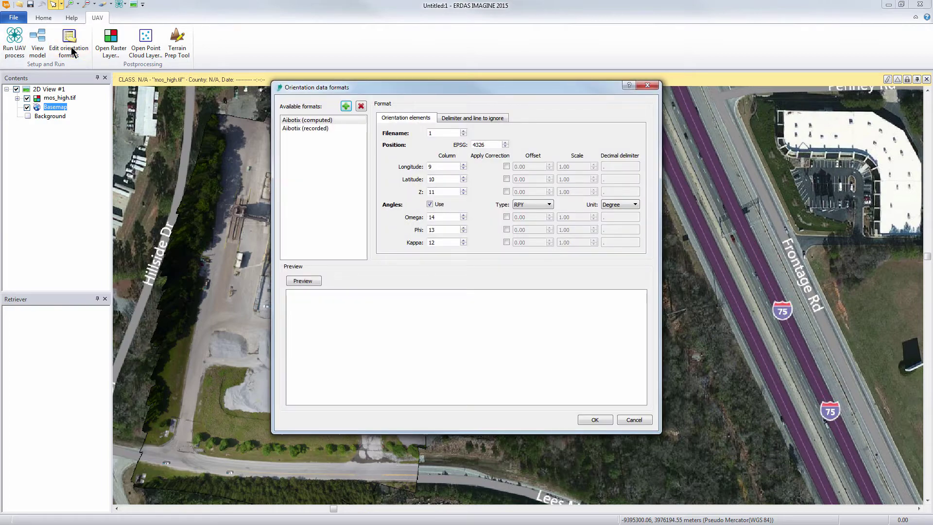
left_click(634, 421)
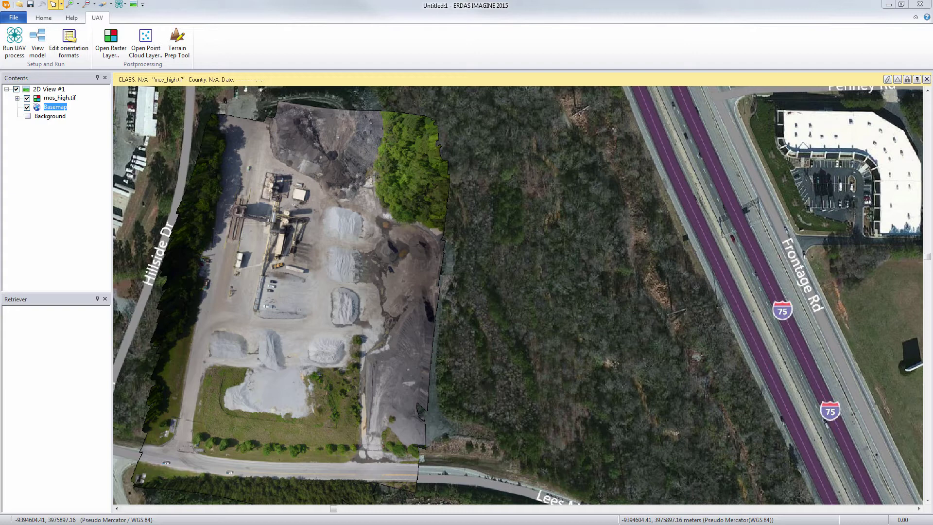
Set orientation and surface accuracy to low, and select output EPSG 3857 for replacement.
left_click(15, 43)
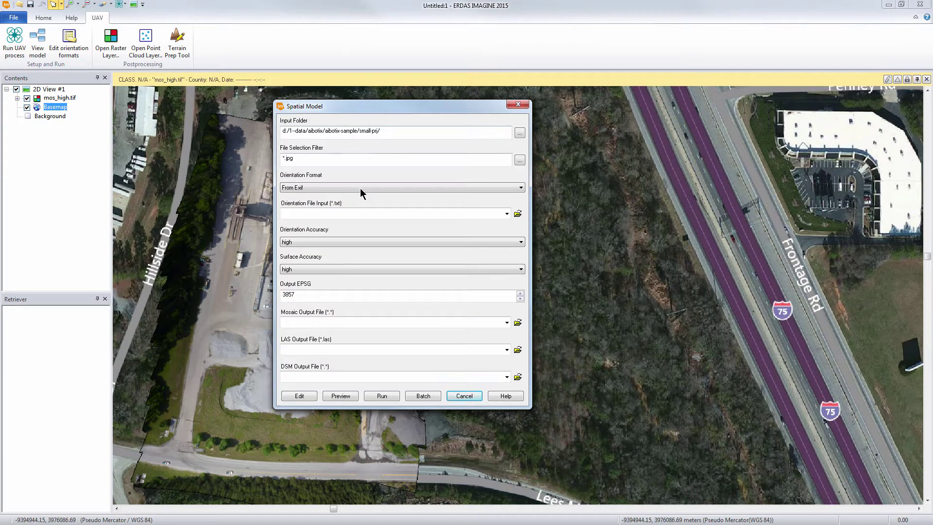
left_click(353, 243)
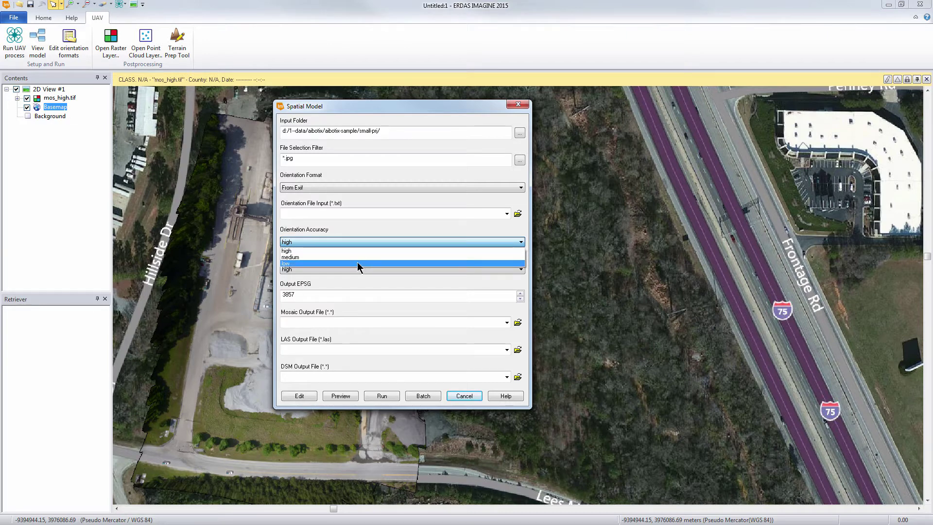
left_click(357, 262)
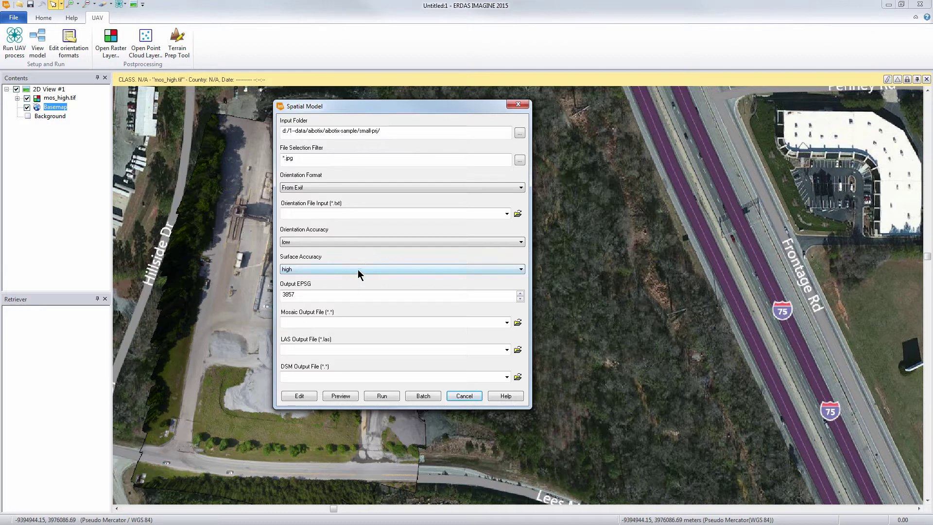
left_click(358, 270)
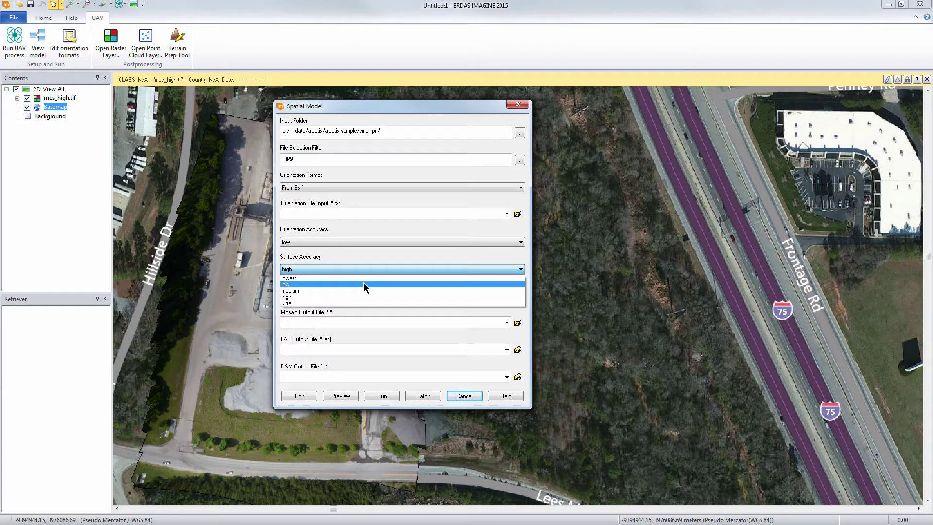
left_click(363, 285)
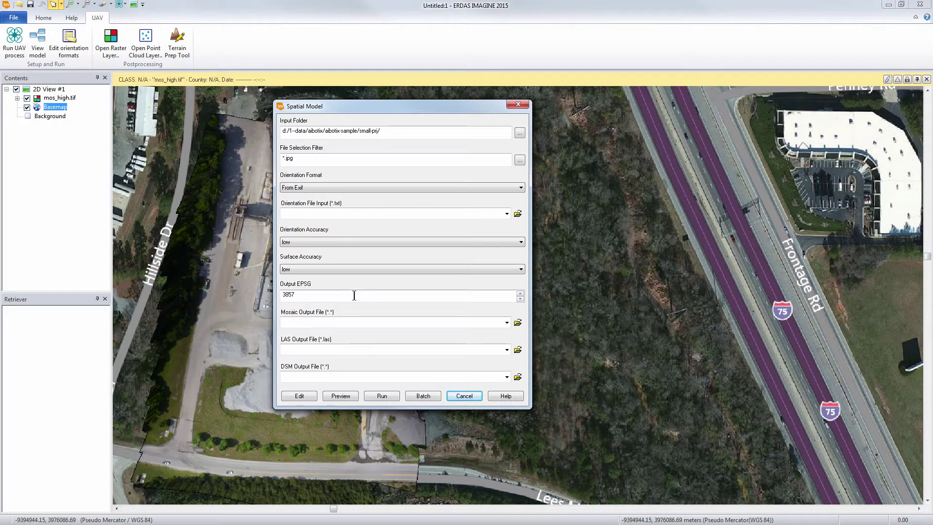
left_click_drag(314, 295, 245, 303)
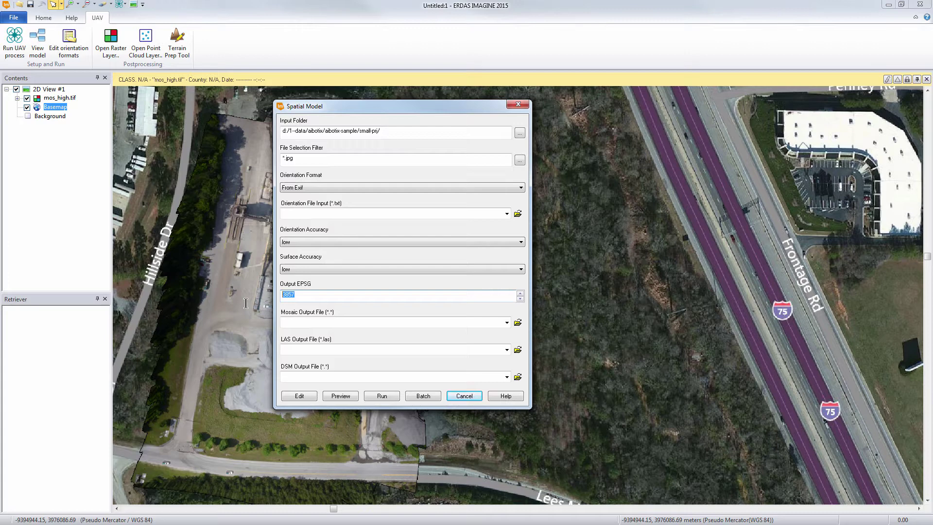
type("32617")
Enter moss, lass and dsmm as the Mosaic, LAS and DSM output names, then cancel.
left_click(354, 322)
type("mo")
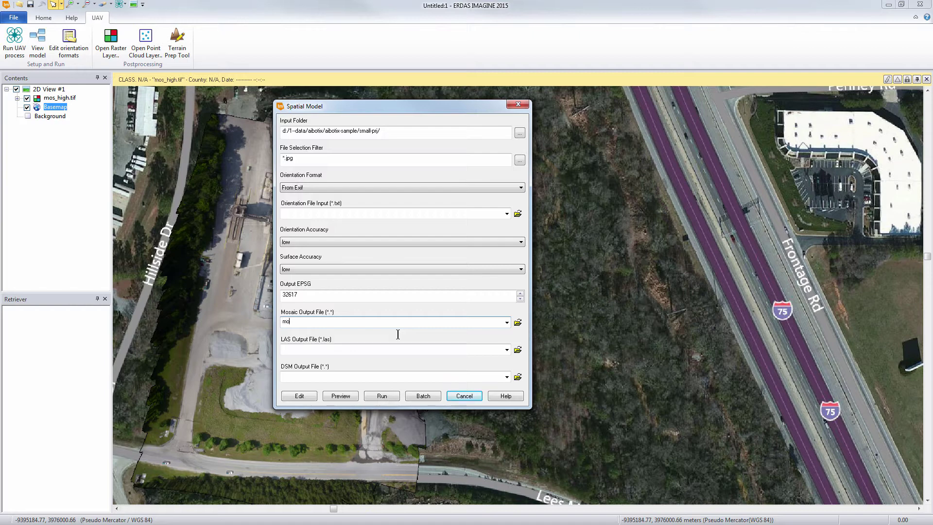
type("ss.tif")
left_click(337, 353)
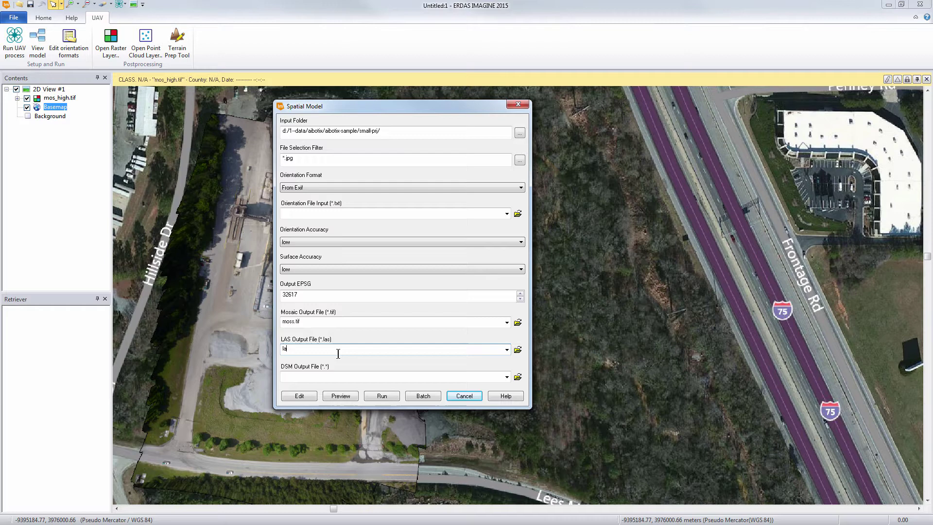
type("lass")
left_click(310, 376)
type("mm")
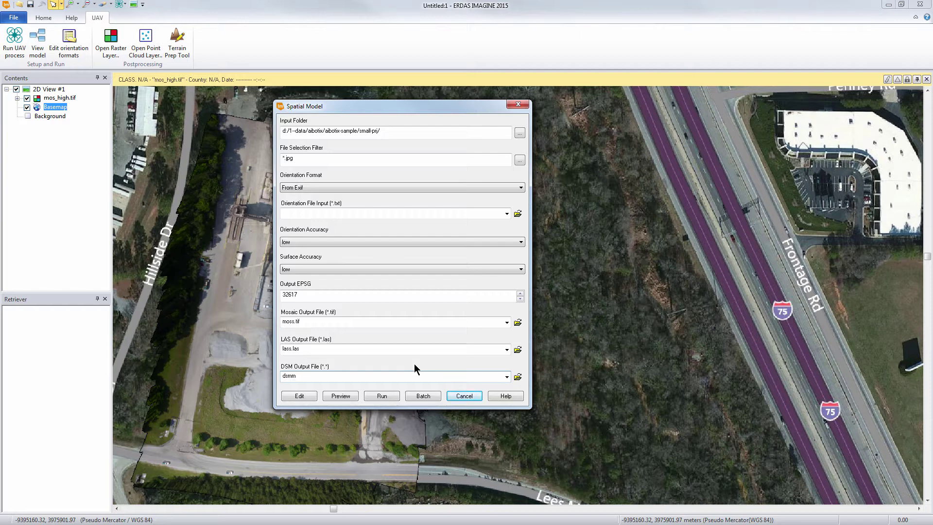
left_click(399, 381)
left_click(464, 395)
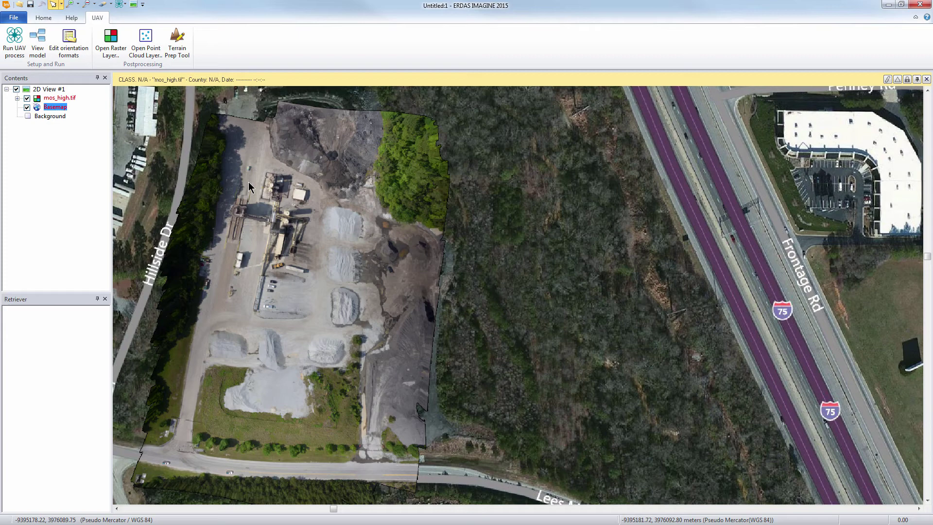
Open the processing model and shift CreateProject and Compute Orientation to the right.
left_click(39, 43)
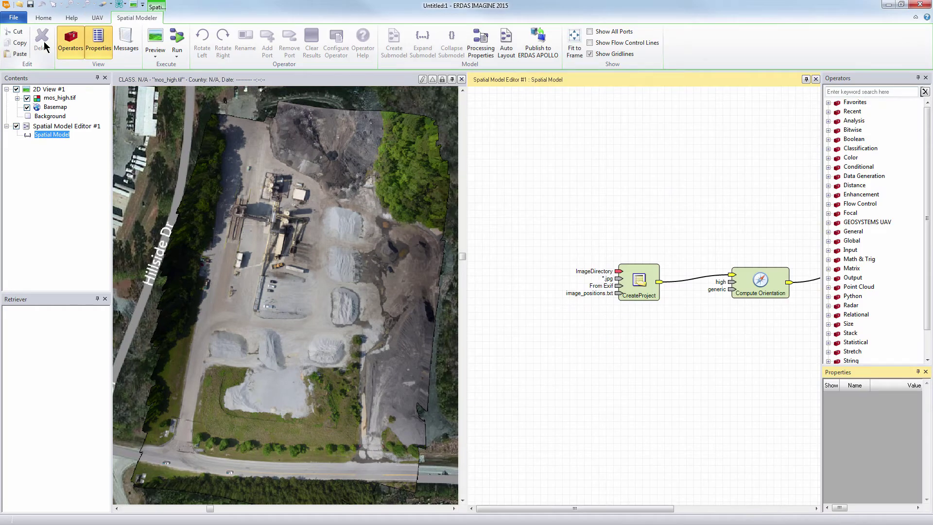
left_click(650, 297)
left_click_drag(717, 314, 555, 304)
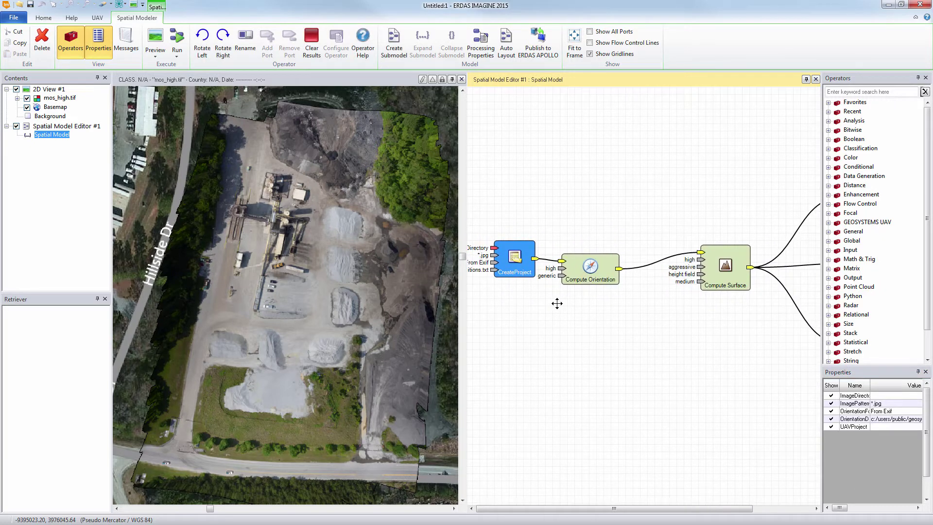
left_click_drag(504, 222, 653, 306)
mouse_move(605, 276)
left_mouse_down()
mouse_move(641, 278)
mouse_move(662, 250)
left_mouse_up()
left_click(730, 284)
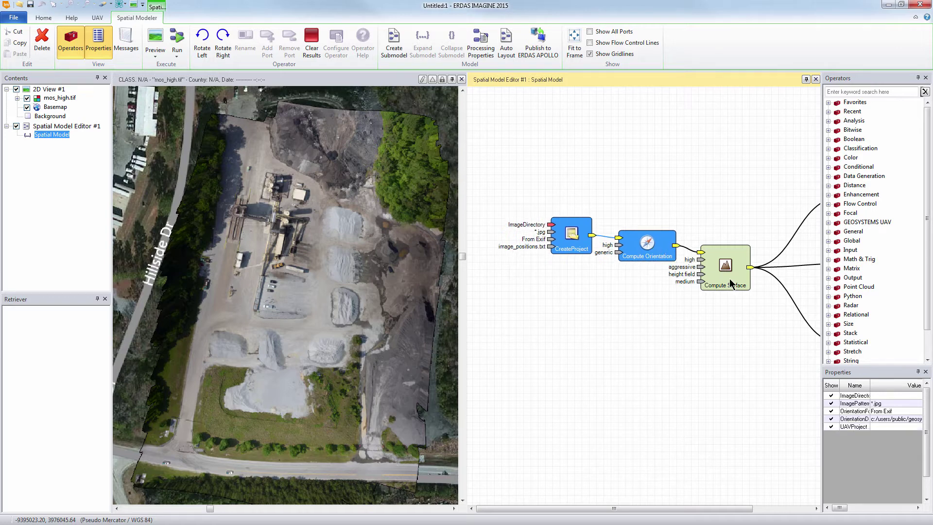
left_click_drag(743, 334, 659, 305)
Delete the Export Mosaic and Export DEM nodes and place Export LAS beside Compute Surface.
left_click_drag(713, 359, 810, 220)
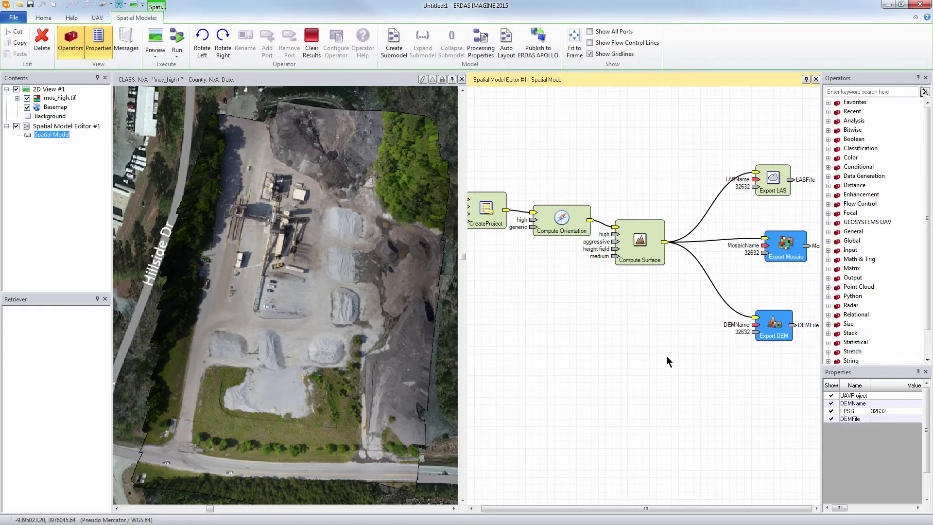
key("Delete")
left_click_drag(773, 180, 729, 252)
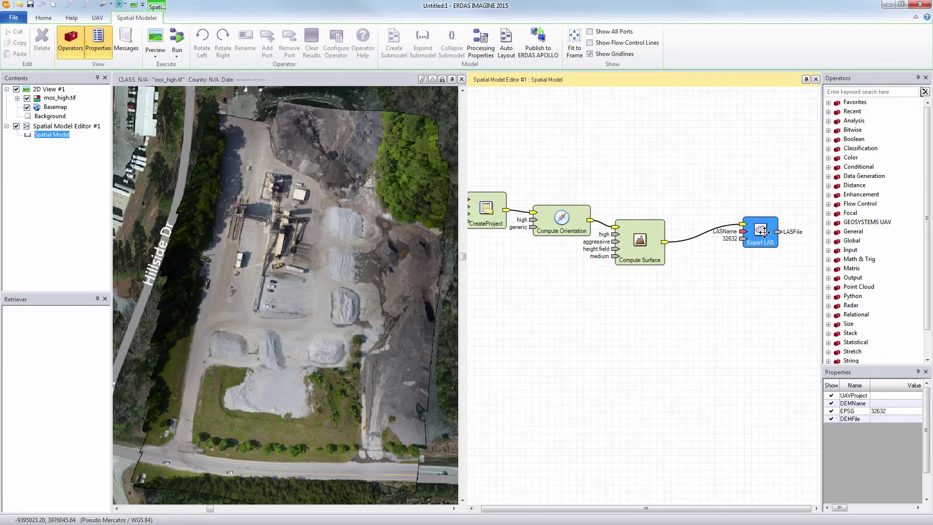
left_click_drag(707, 293, 700, 296)
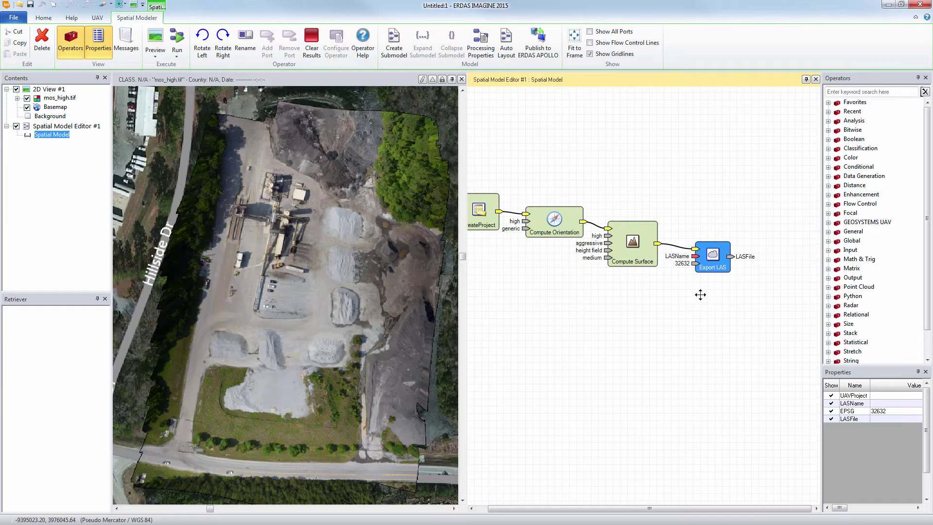
left_click(692, 300)
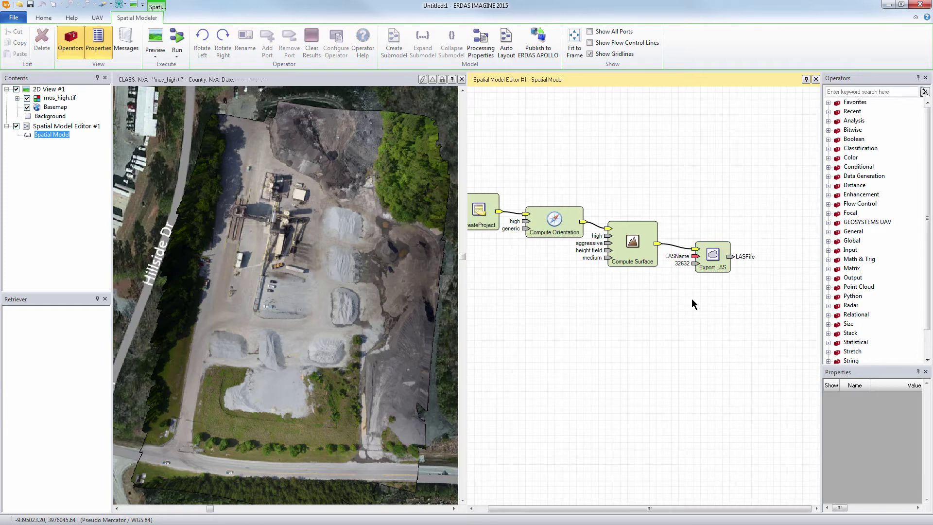
scroll(692, 300, "down", 1)
left_click_drag(692, 300, 670, 290)
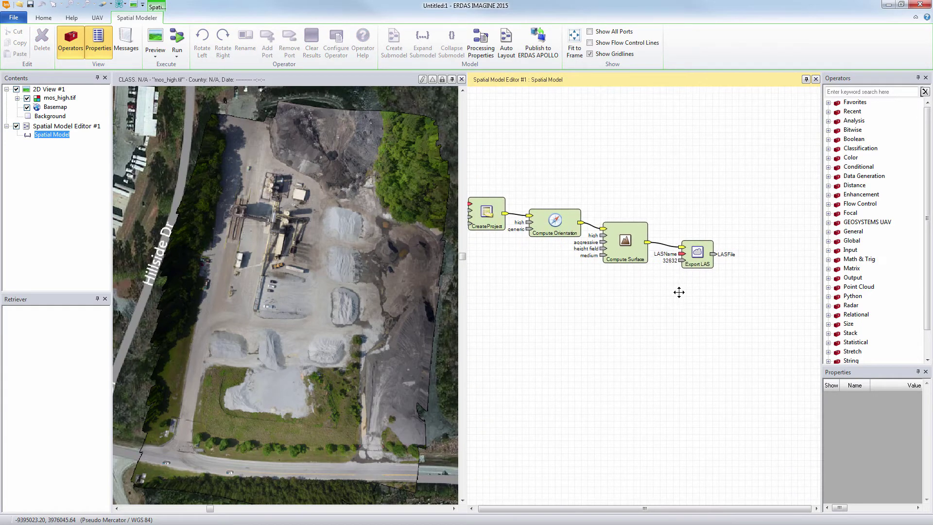
Add Point Cloud Input and Preview nodes, wiring LASFile to Point Cloud Input to Preview.
left_click(828, 102)
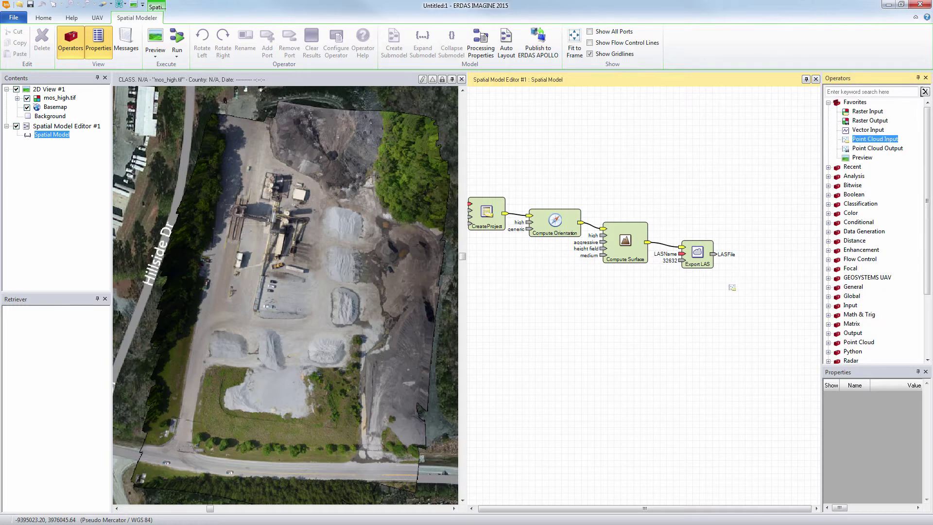
left_click_drag(858, 140, 754, 301)
mouse_move(713, 254)
left_mouse_down()
mouse_move(732, 300)
mouse_move(752, 292)
mouse_move(740, 273)
left_mouse_up()
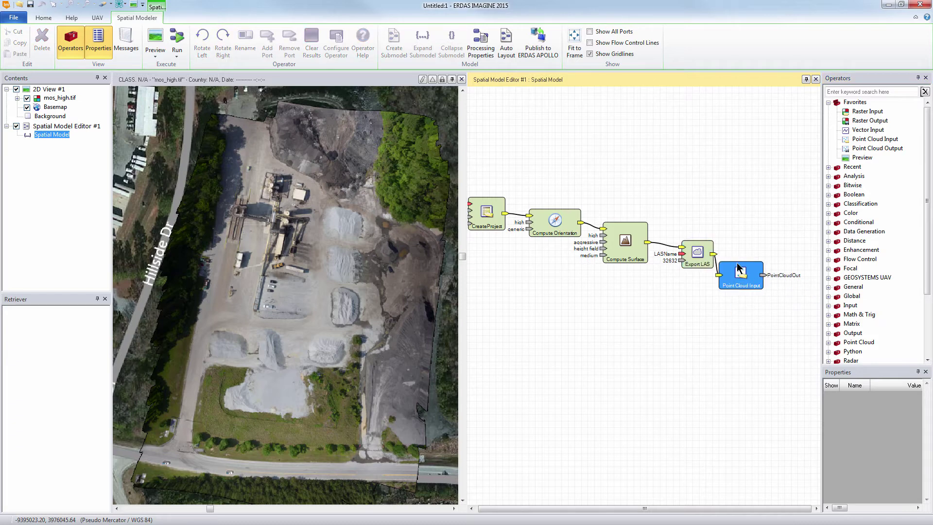
left_click(861, 157)
left_click_drag(861, 157, 798, 321)
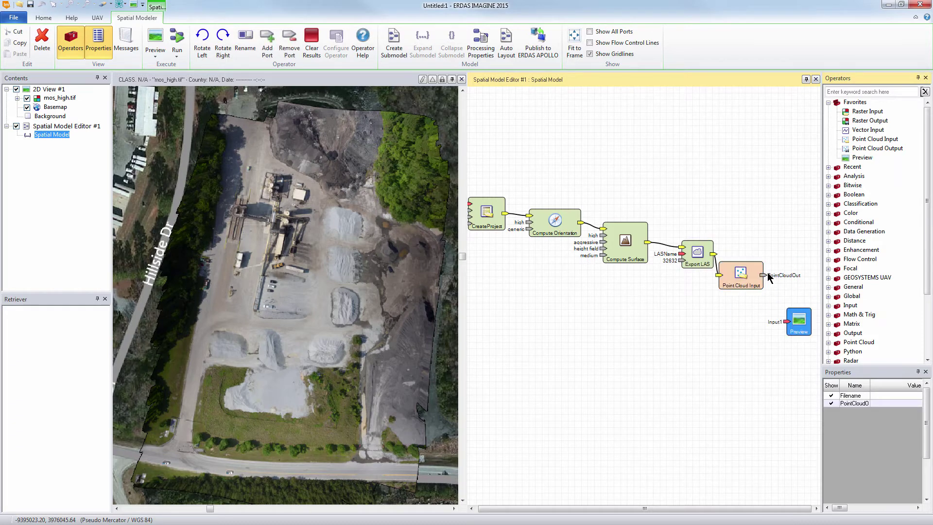
mouse_move(763, 275)
left_mouse_down()
mouse_move(785, 323)
mouse_move(784, 295)
left_mouse_up()
left_click(659, 324)
left_click_drag(634, 311, 643, 313)
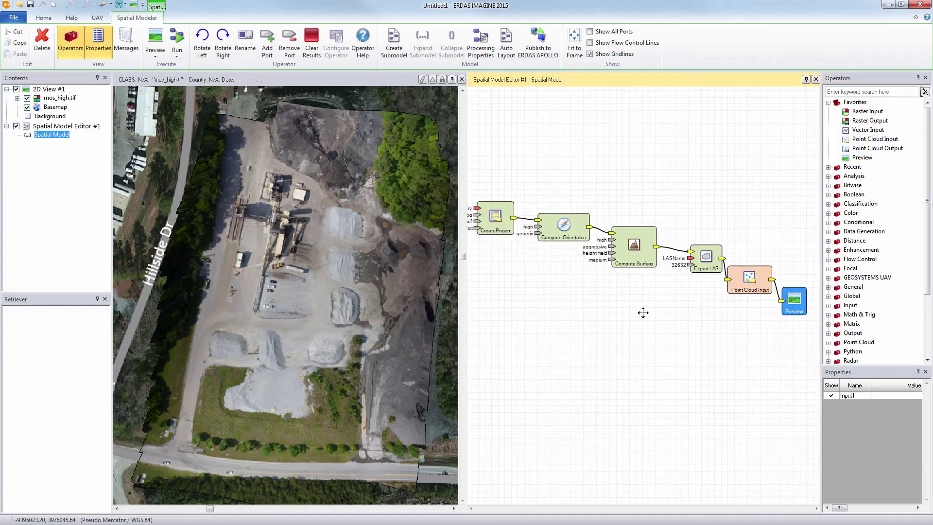
left_click_drag(536, 290, 569, 294)
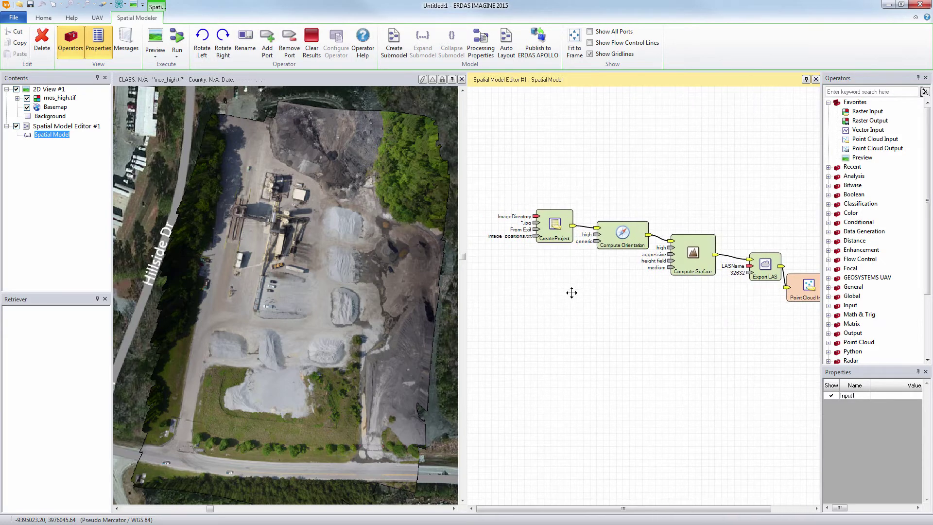
Set ImageDirectory to Small-prj and orientation accuracy to low.
double_click(536, 219)
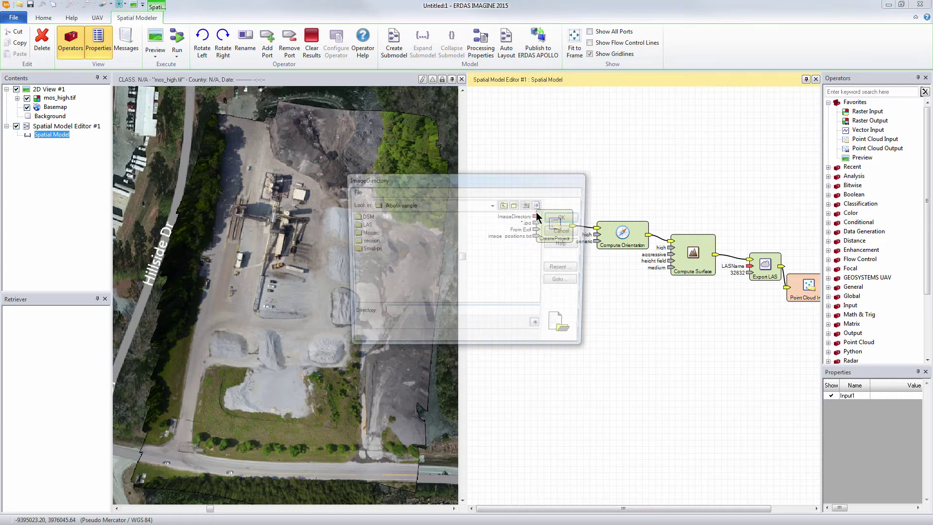
double_click(360, 248)
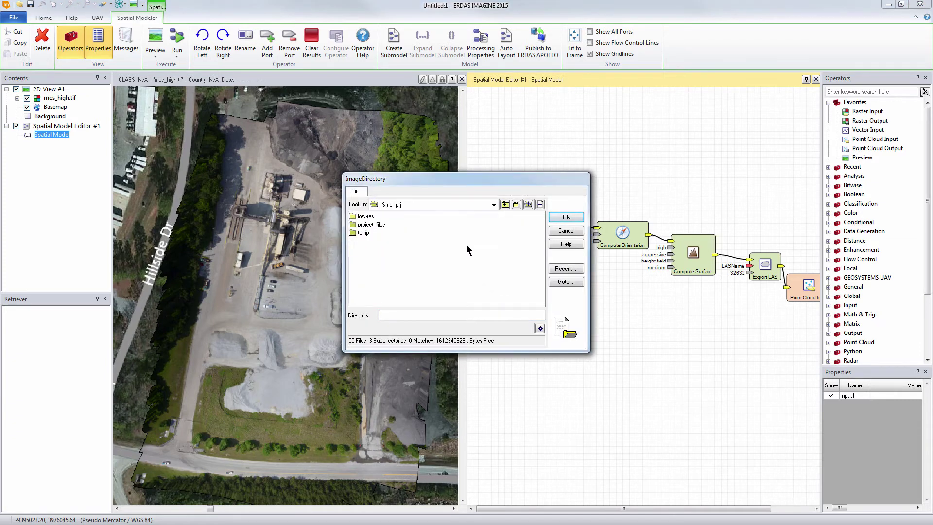
left_click(569, 220)
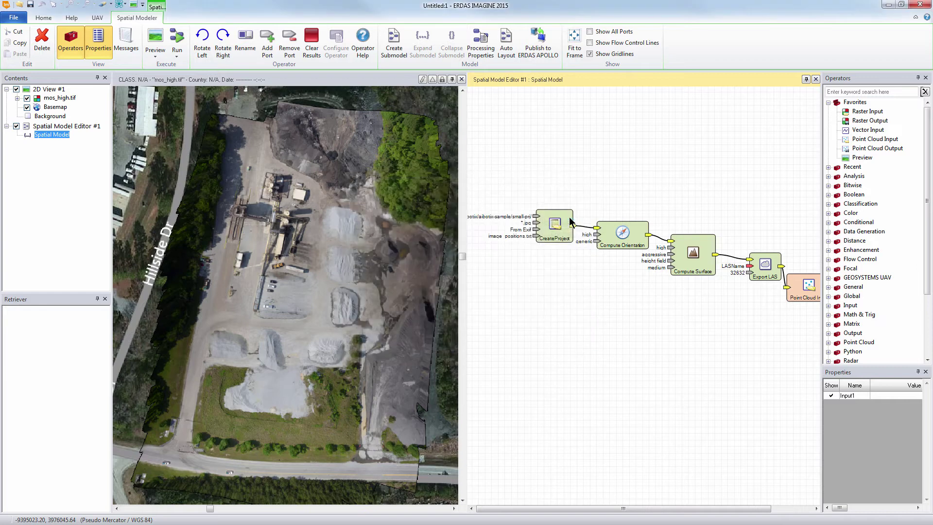
double_click(598, 237)
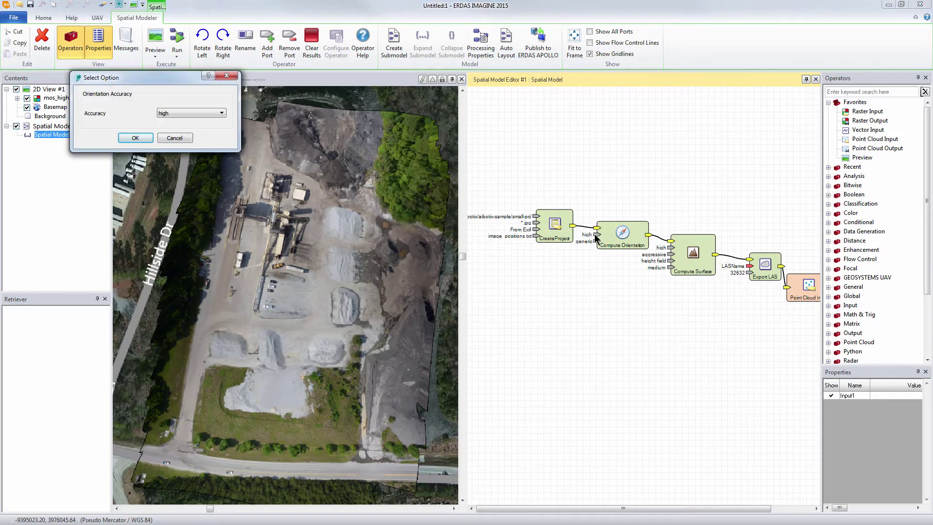
left_click(174, 115)
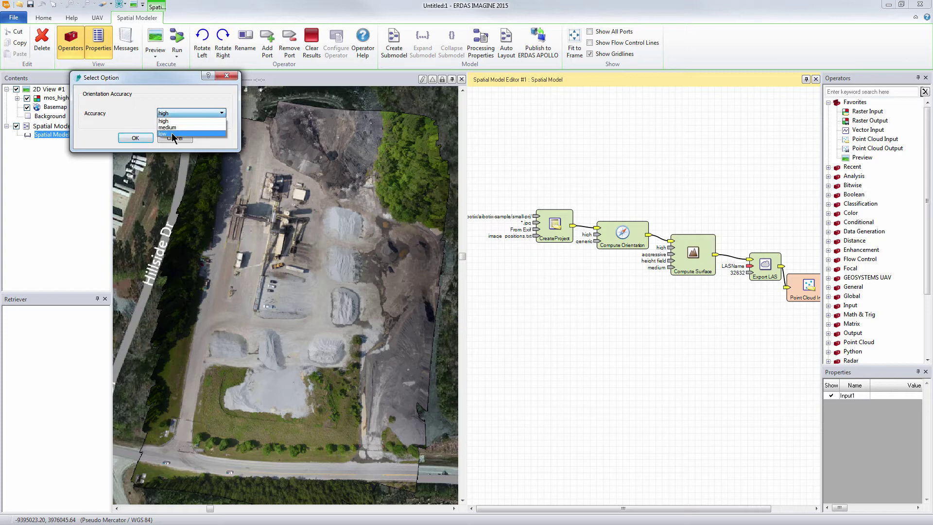
left_click(135, 137)
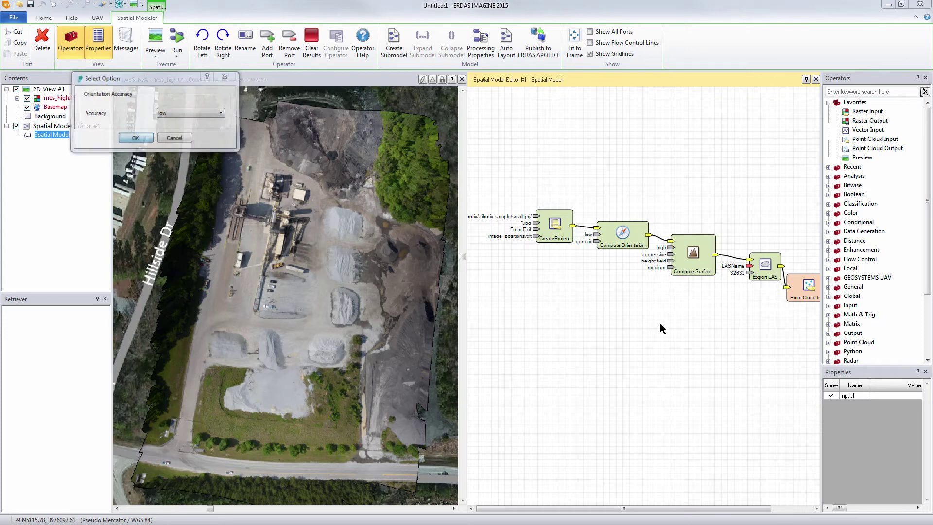
Set the Compute Surface quality to low.
double_click(674, 254)
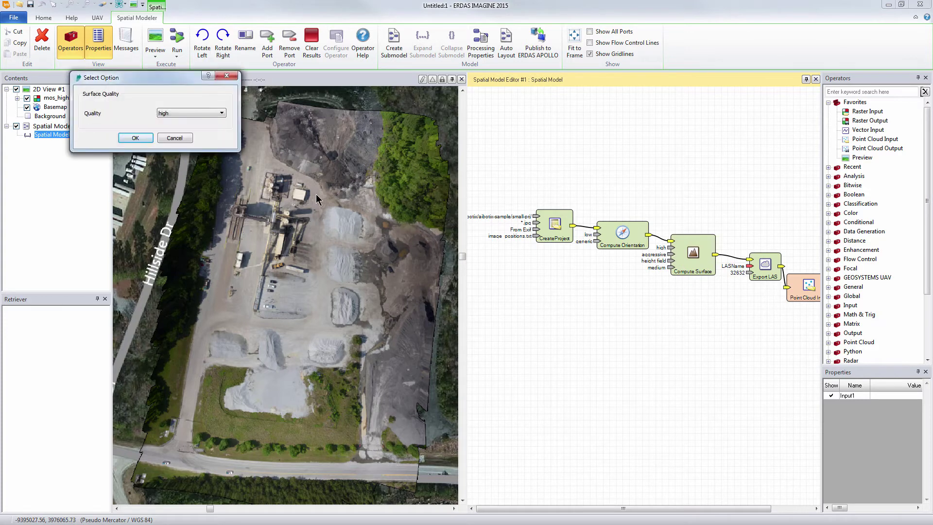
left_click(190, 113)
left_click(176, 137)
left_click(135, 138)
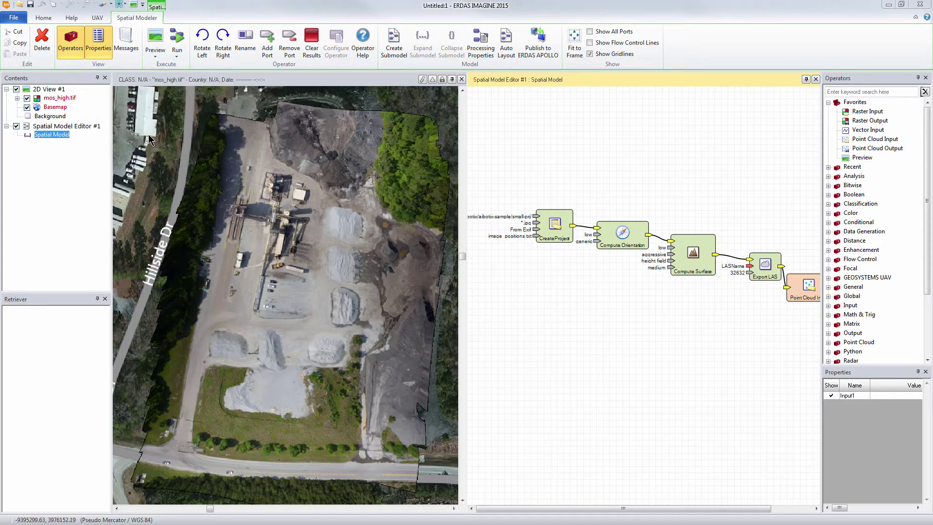
Name the LAS output temov.las and set its EPSG code to 32617.
double_click(751, 269)
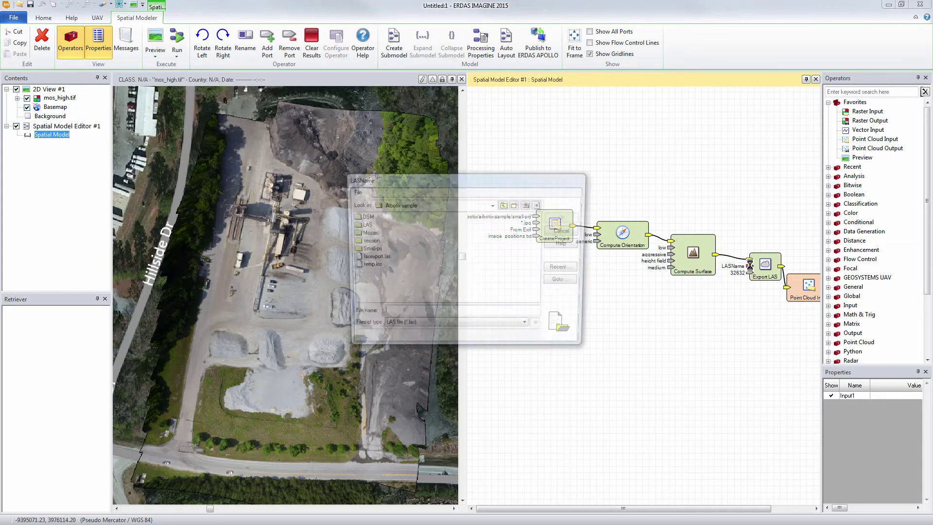
left_click(476, 311)
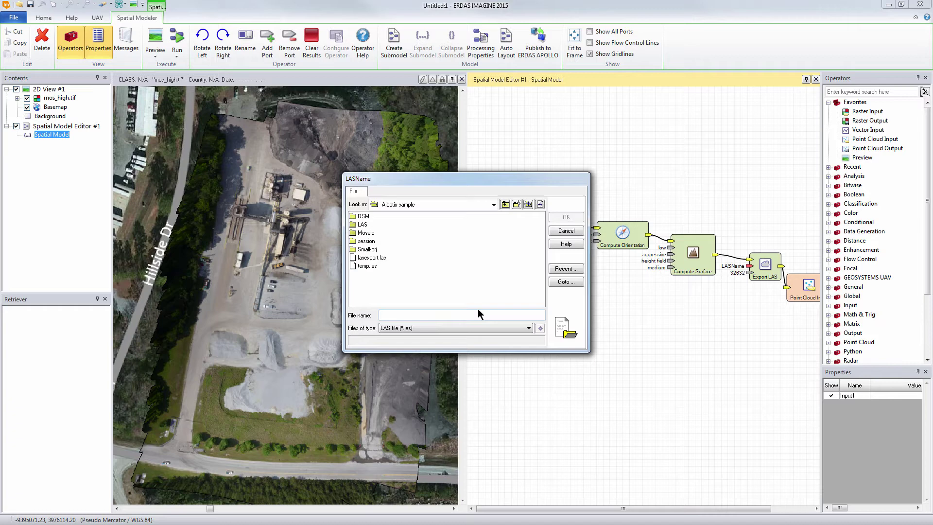
type("temov")
key("Return")
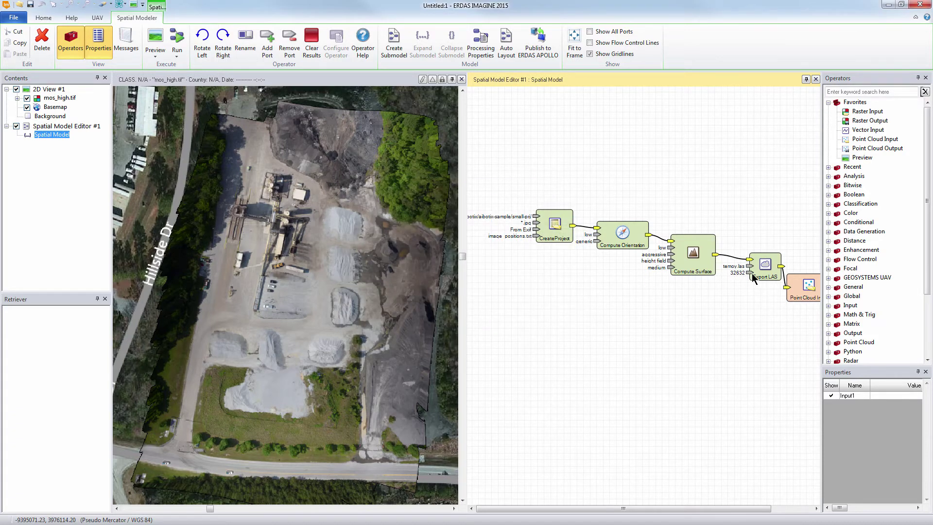
double_click(751, 274)
left_click(506, 267)
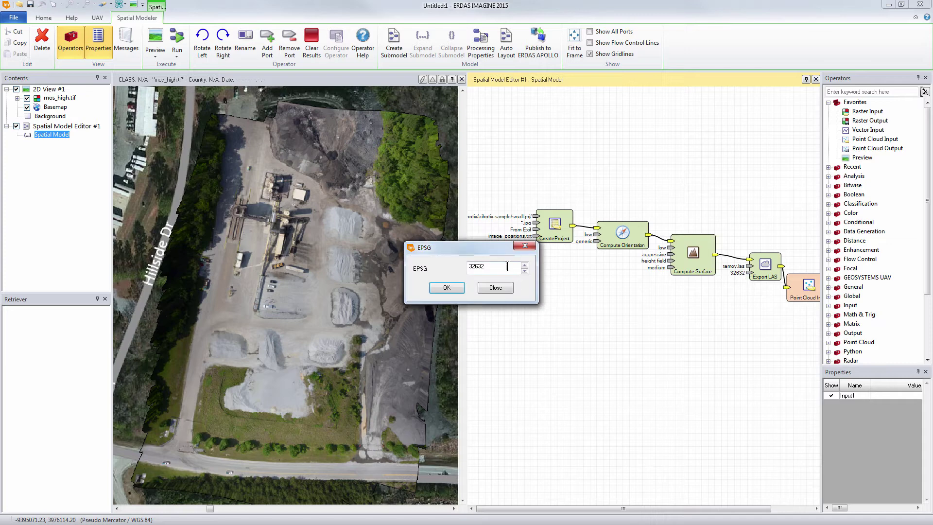
key("BackSpace")
key("BackSpace")
left_click(446, 288)
scroll(713, 365, "up", 3)
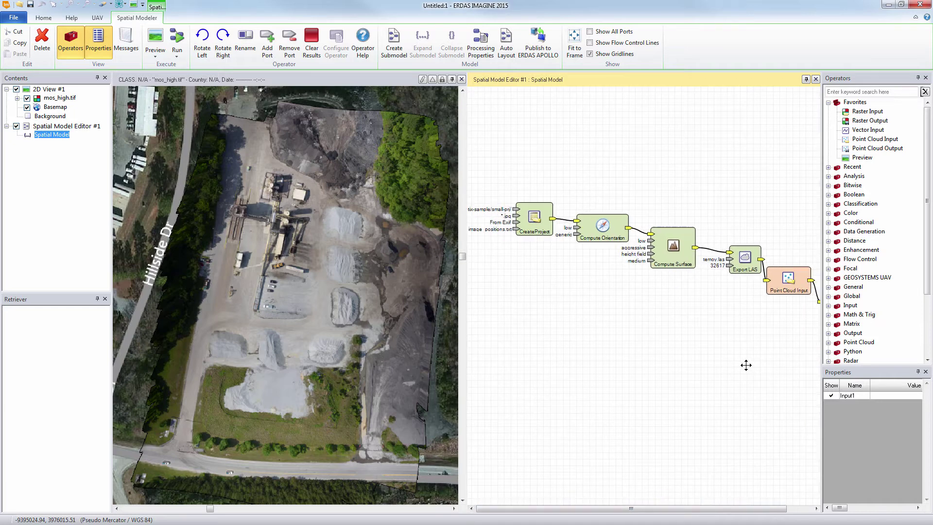
left_click_drag(713, 364, 716, 367)
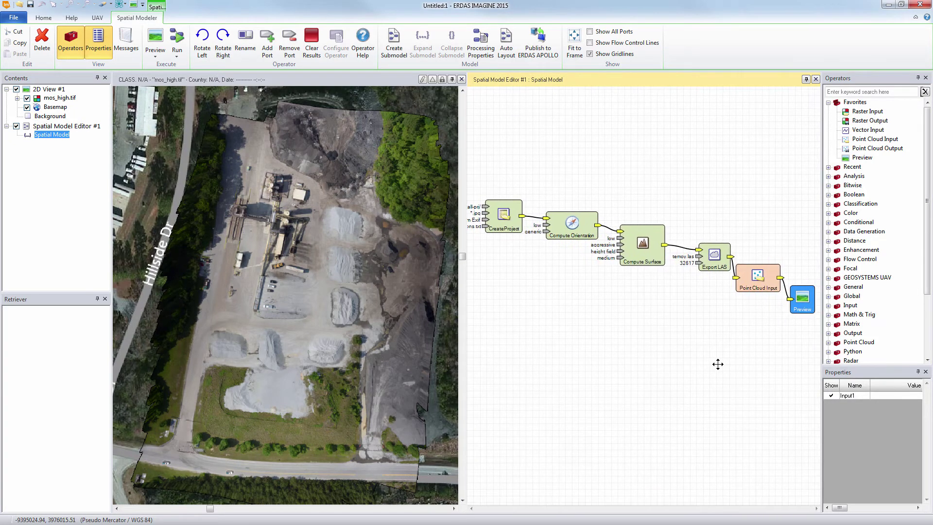
Run the model with Preview so 2D View #2 displays the generated point cloud.
left_click(715, 361)
scroll(672, 339, "down", 1)
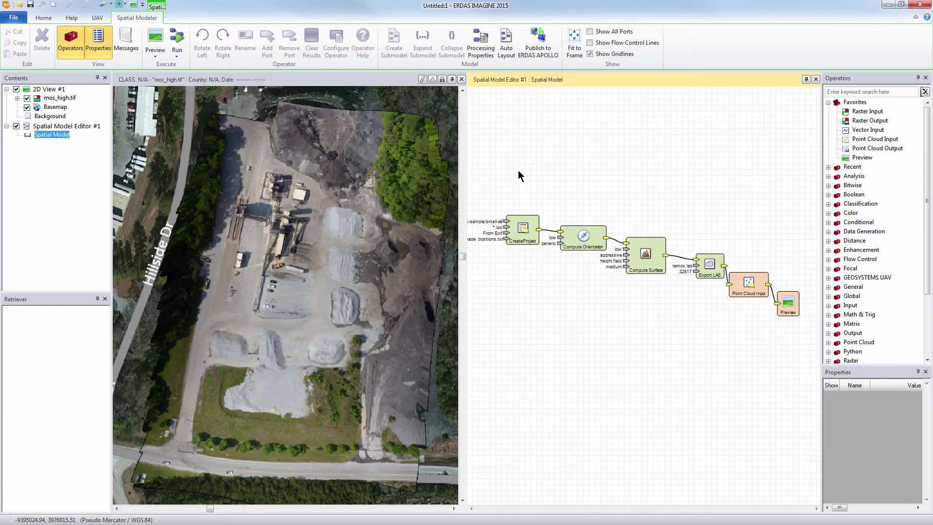
left_click(155, 36)
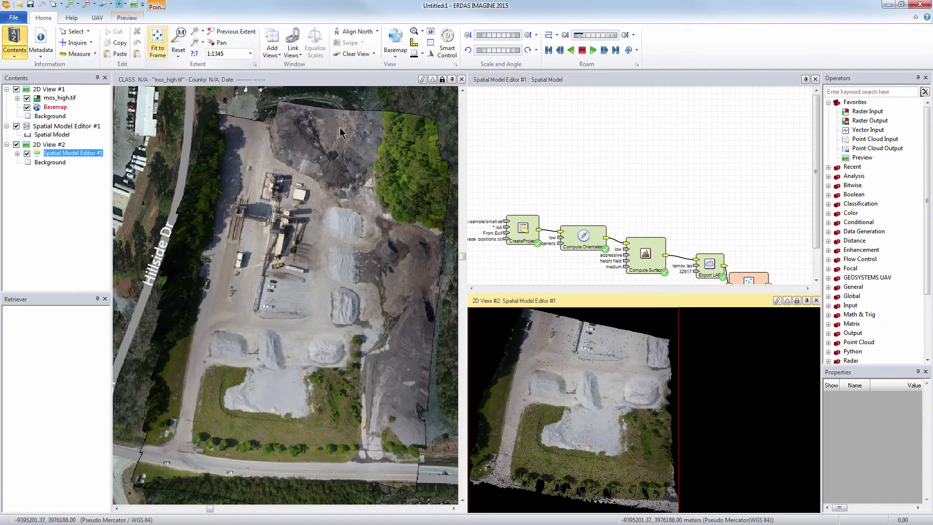
left_click_drag(649, 207, 613, 122)
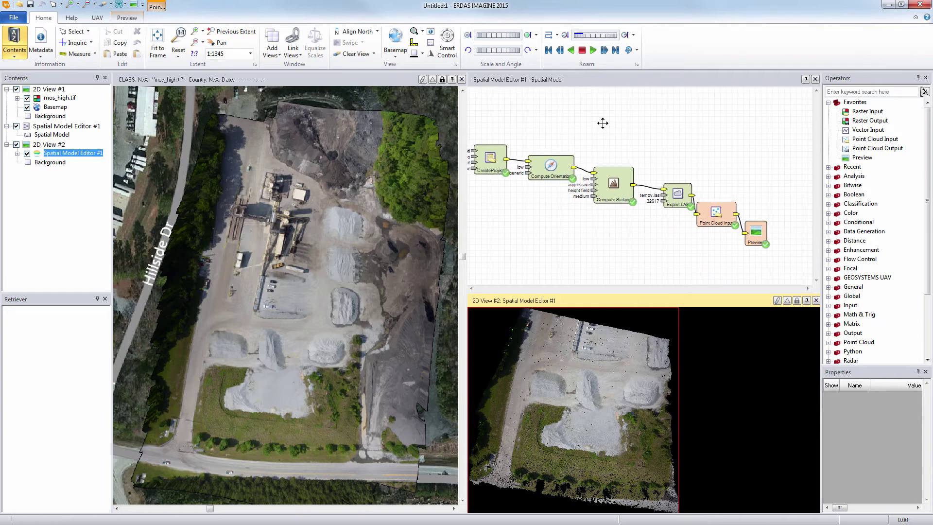
left_click(726, 364)
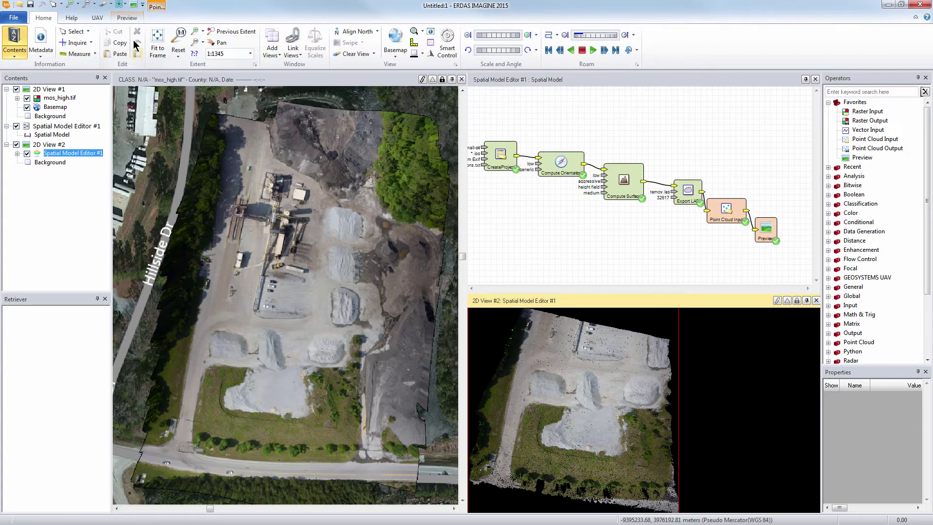
left_click(127, 17)
left_click(68, 31)
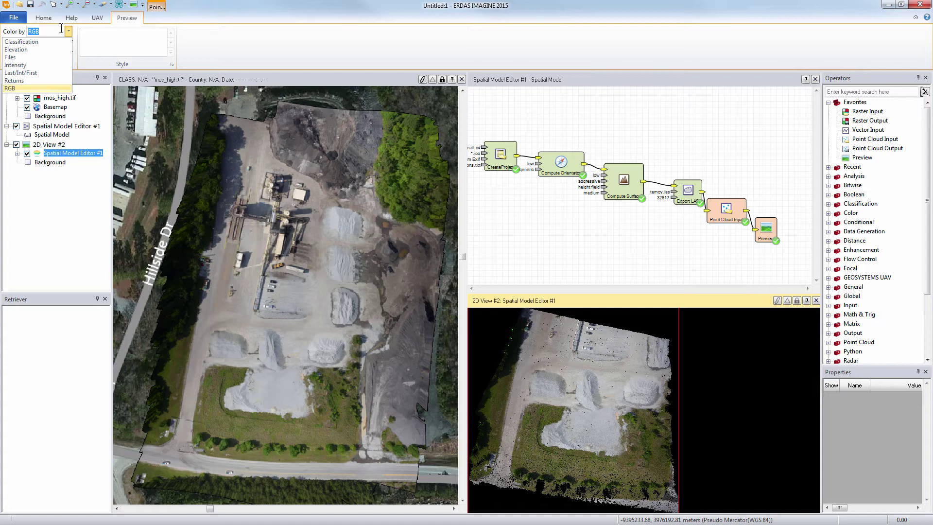
left_click(24, 48)
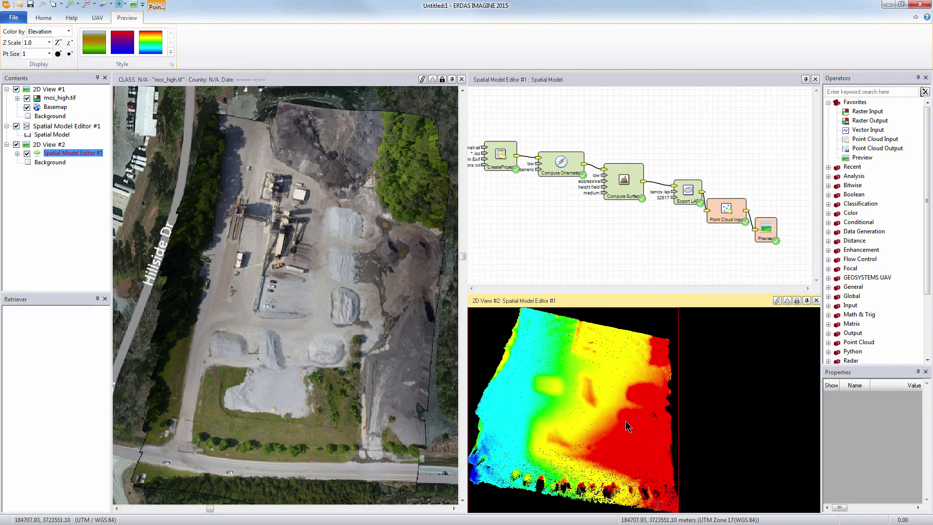
left_click(68, 32)
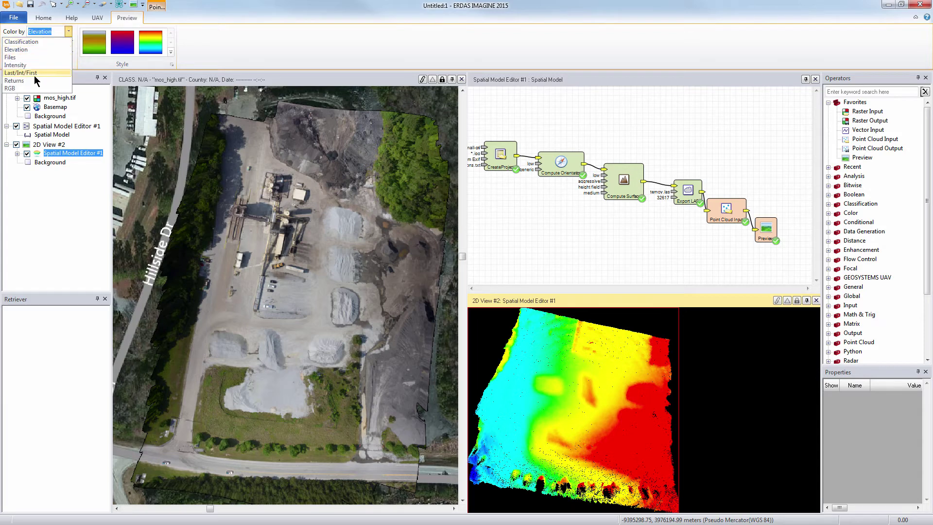
left_click(10, 88)
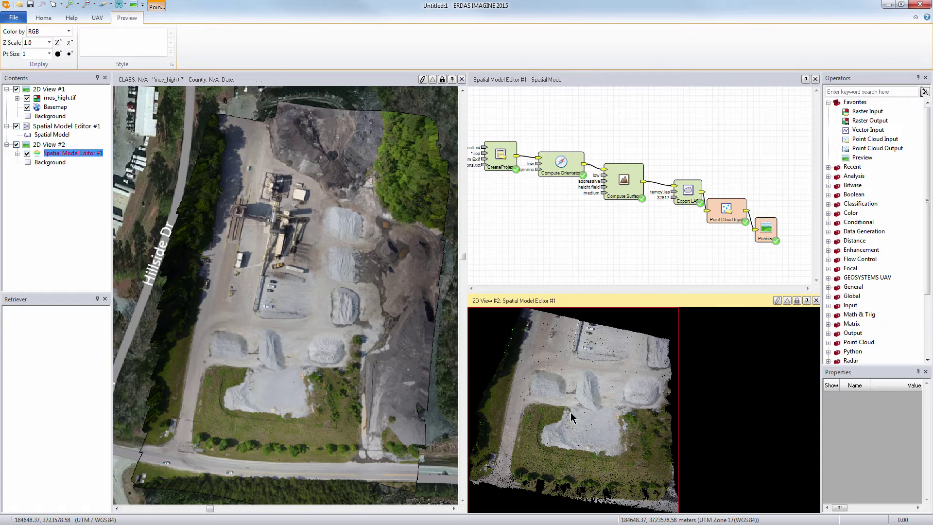
Close the preview view and Spatial Model Editor without saving, then pick a two-extra-view layout.
left_click(818, 300)
left_click(641, 270)
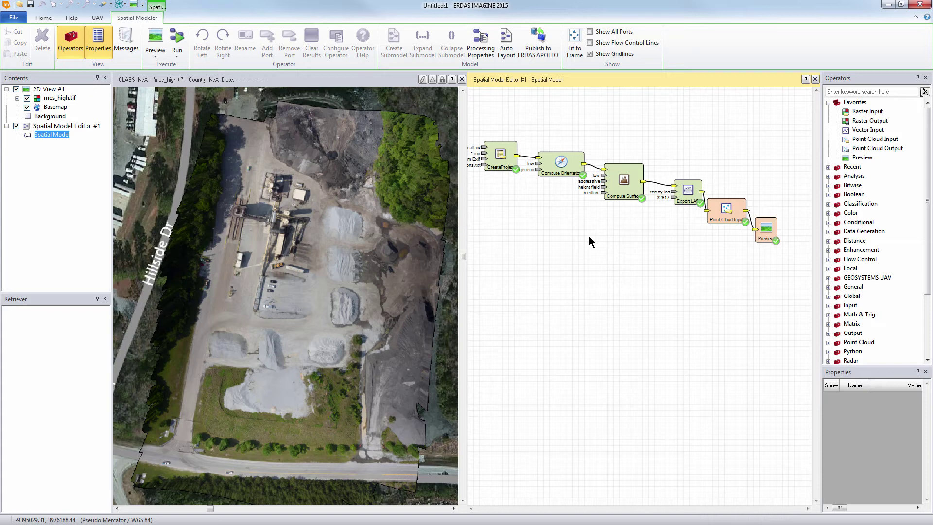
left_click(815, 78)
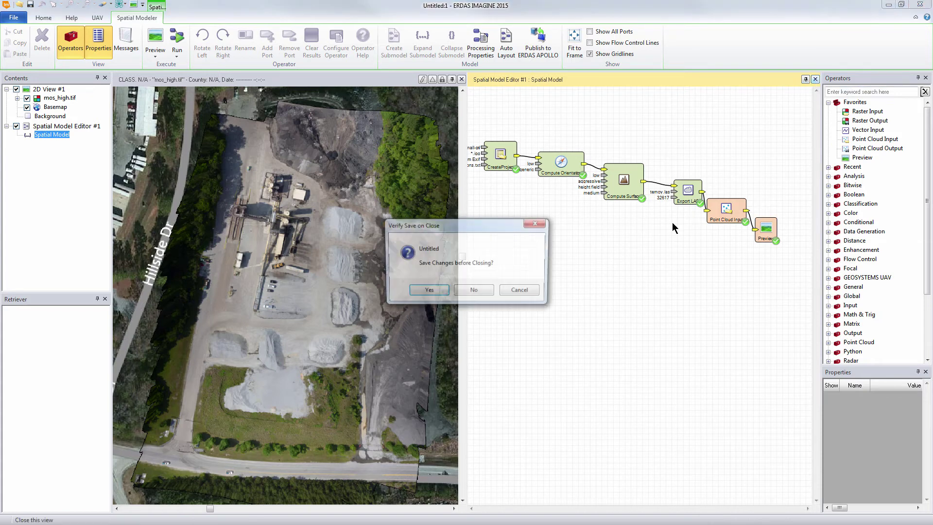
left_click(474, 292)
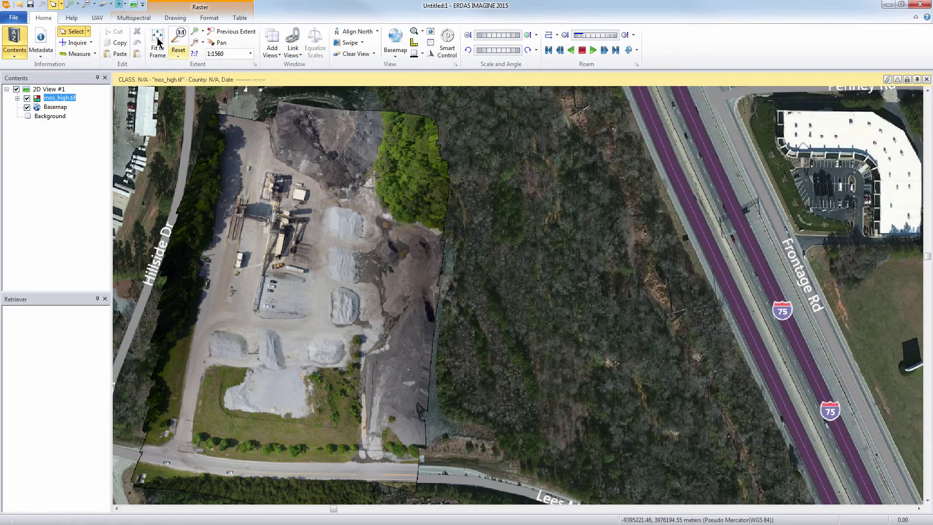
left_click(134, 8)
Add two empty views and load las-low.las into the second 2D view.
left_click(133, 7)
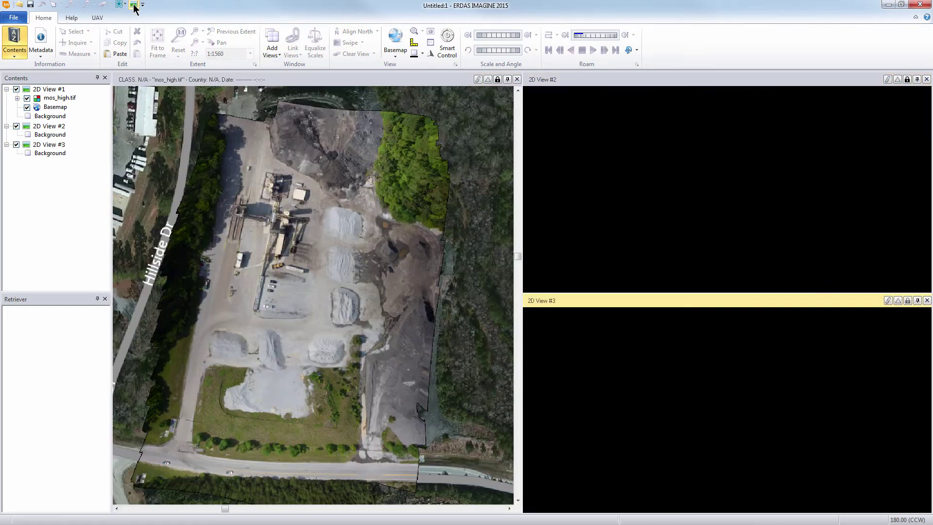
left_click(713, 146)
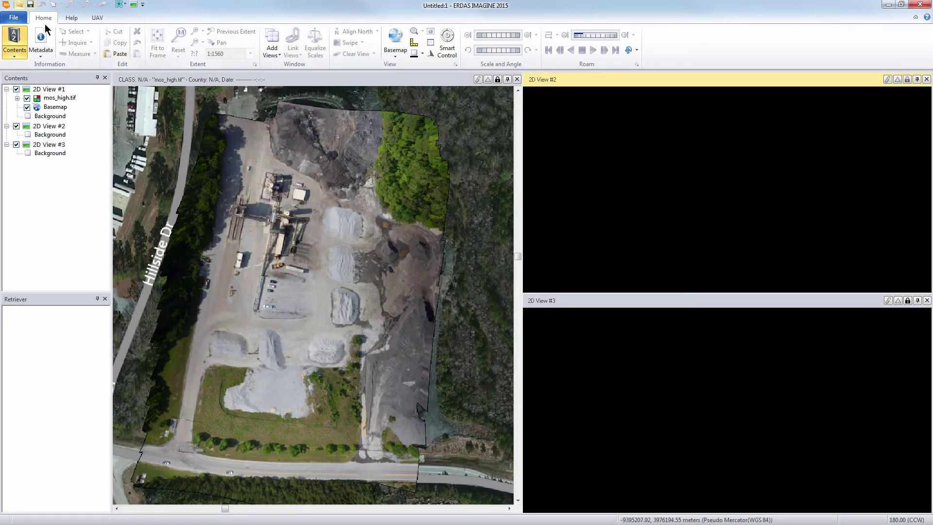
left_click(97, 17)
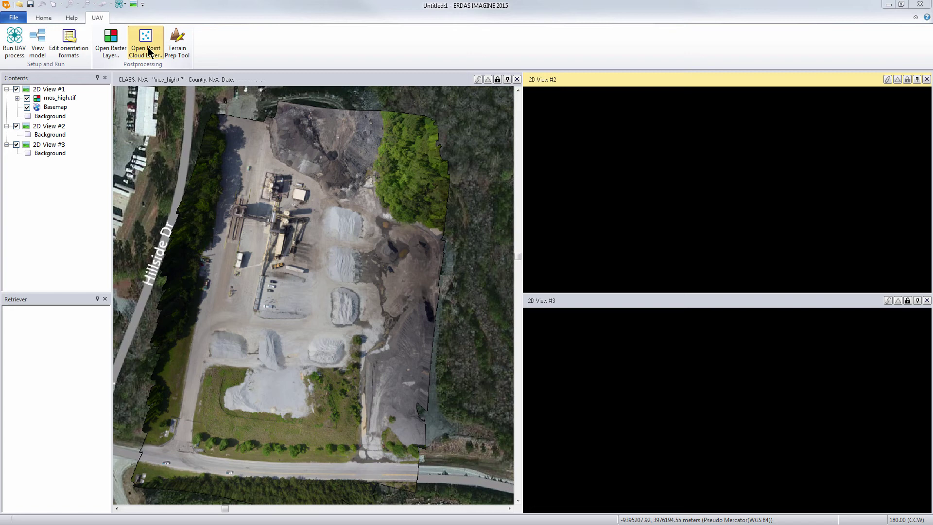
left_click(148, 47)
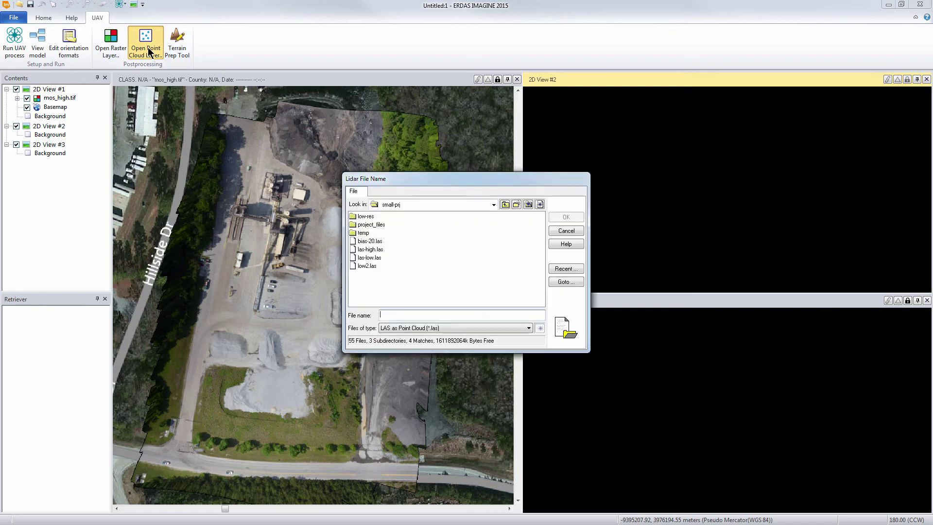
left_click(367, 258)
left_click(565, 219)
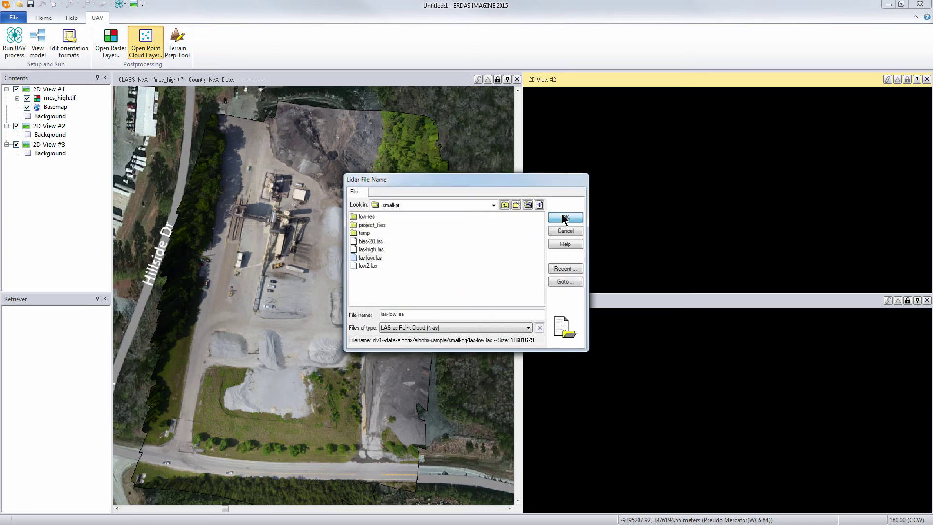
Load las-high.las into the third 2D view.
left_click(673, 338)
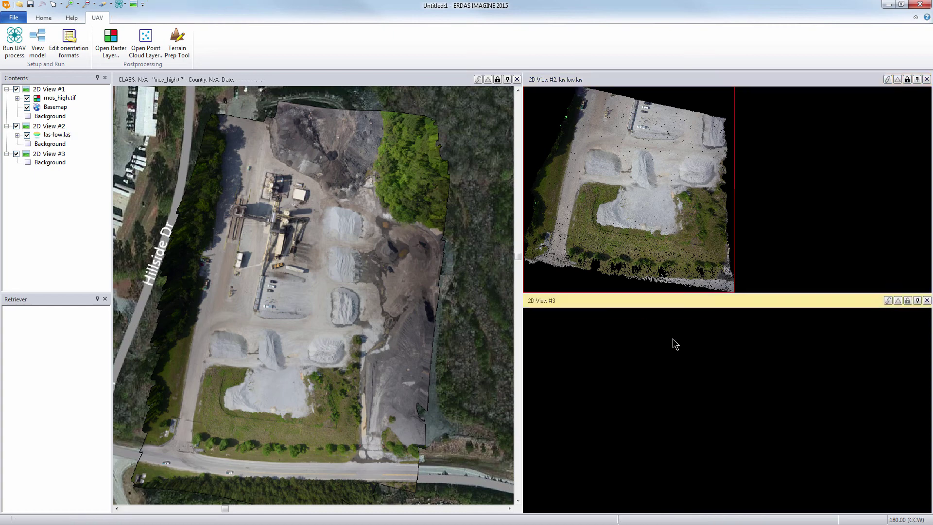
left_click(145, 44)
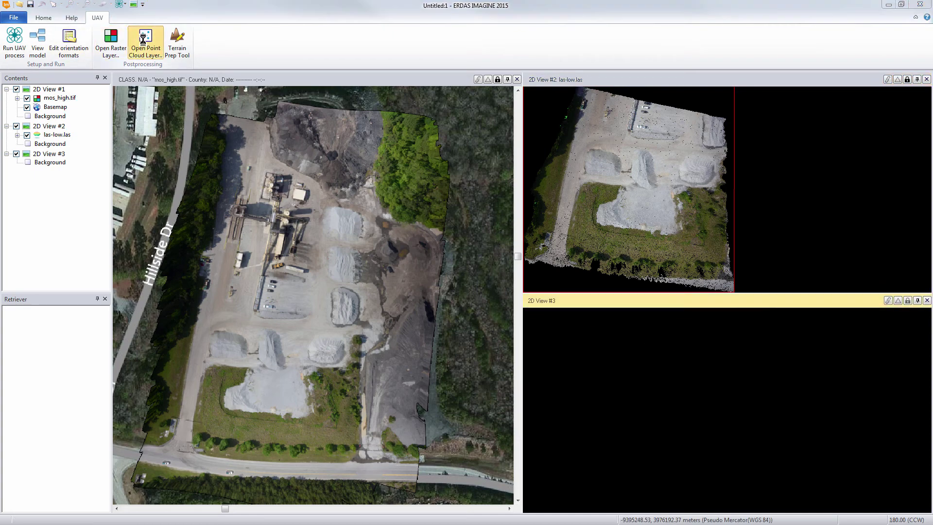
left_click(369, 249)
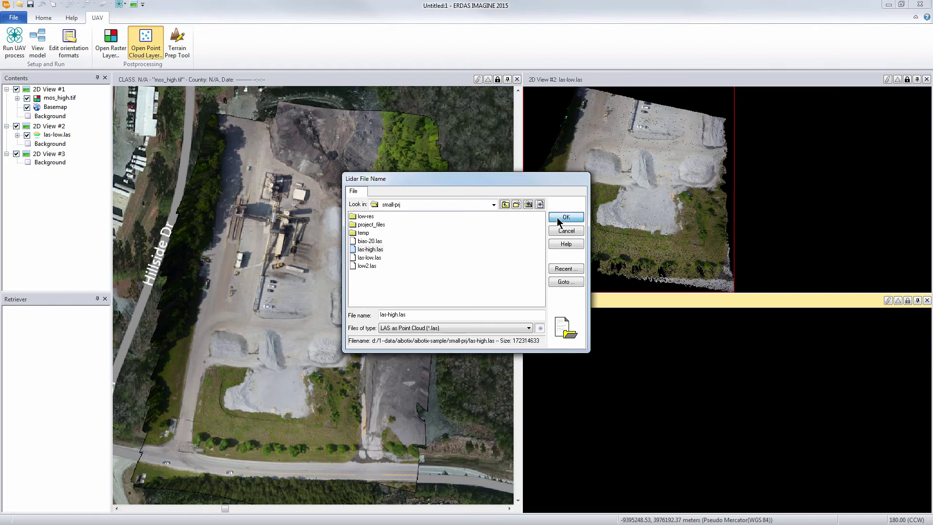
left_click(565, 217)
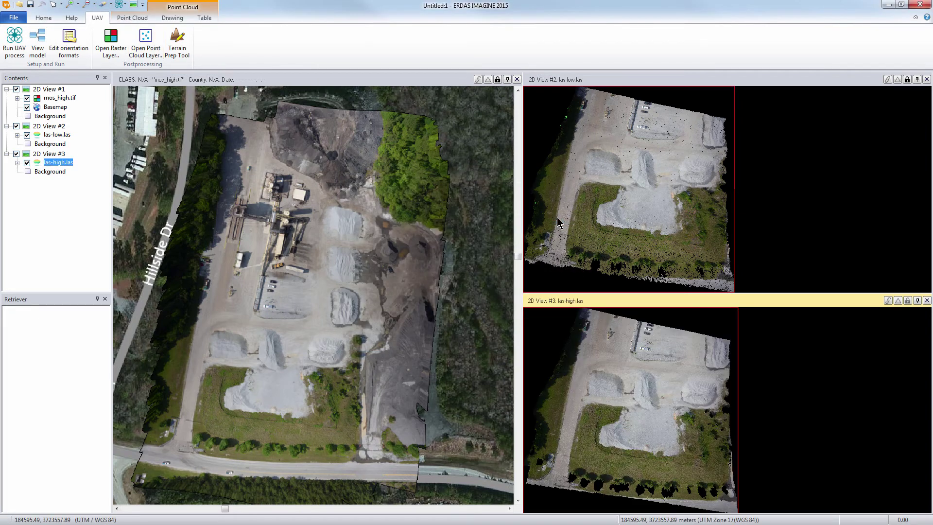
Link the two point-cloud views and make the las-low.las view active.
left_click(907, 79)
scroll(641, 391, "up", 1)
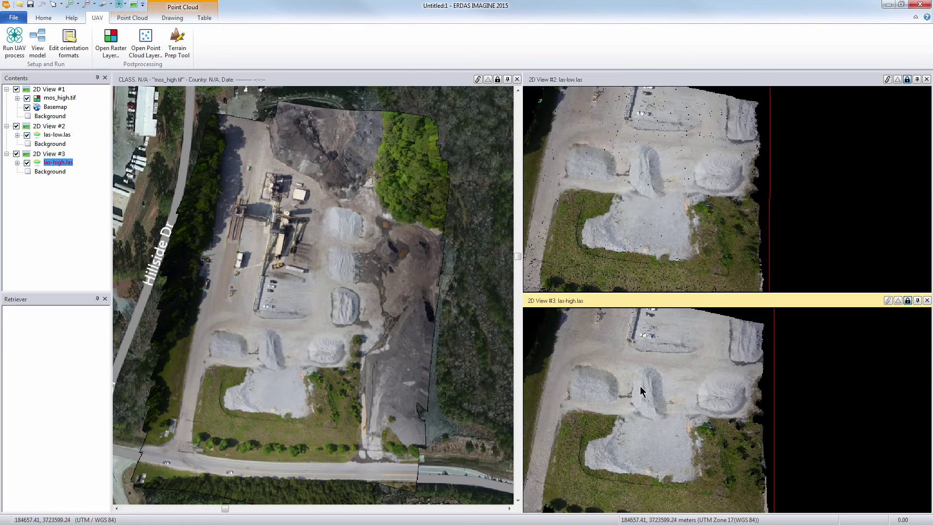
scroll(641, 391, "up", 2)
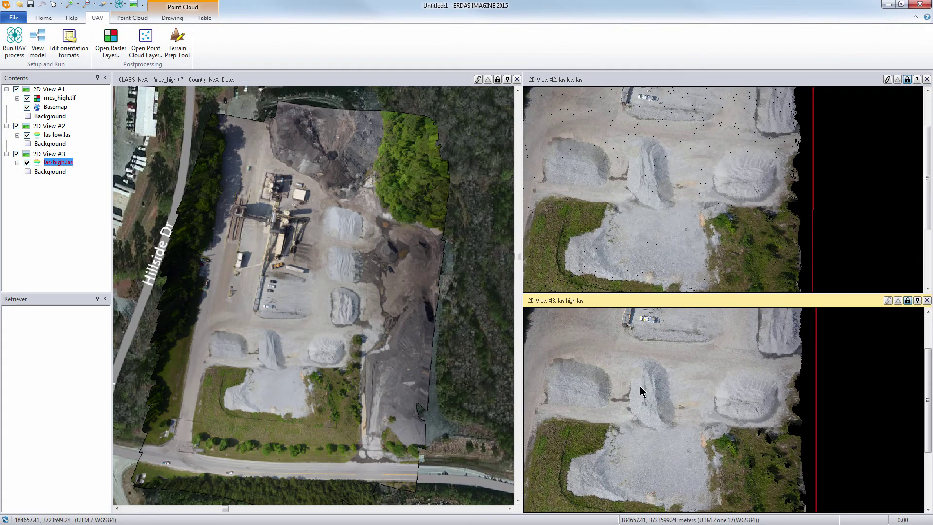
scroll(641, 392, "up", 1)
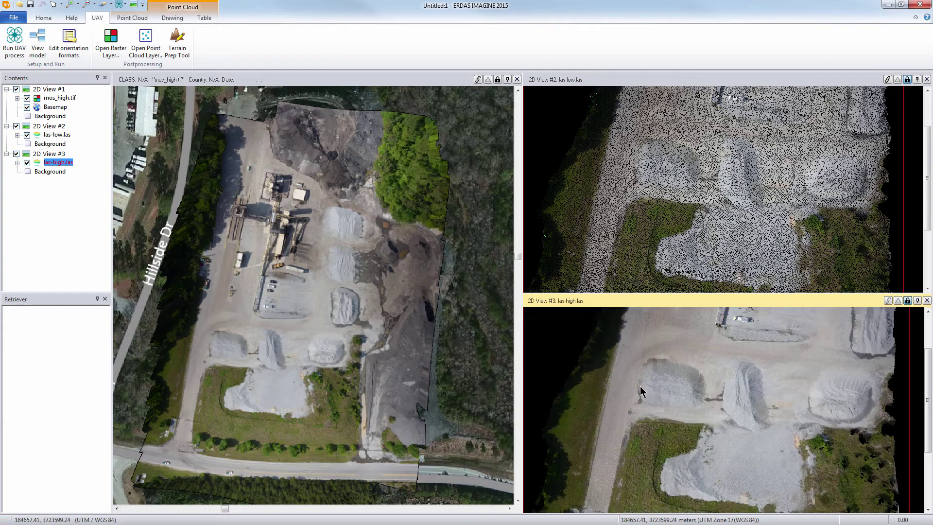
scroll(747, 400, "up", 1)
scroll(747, 399, "up", 1)
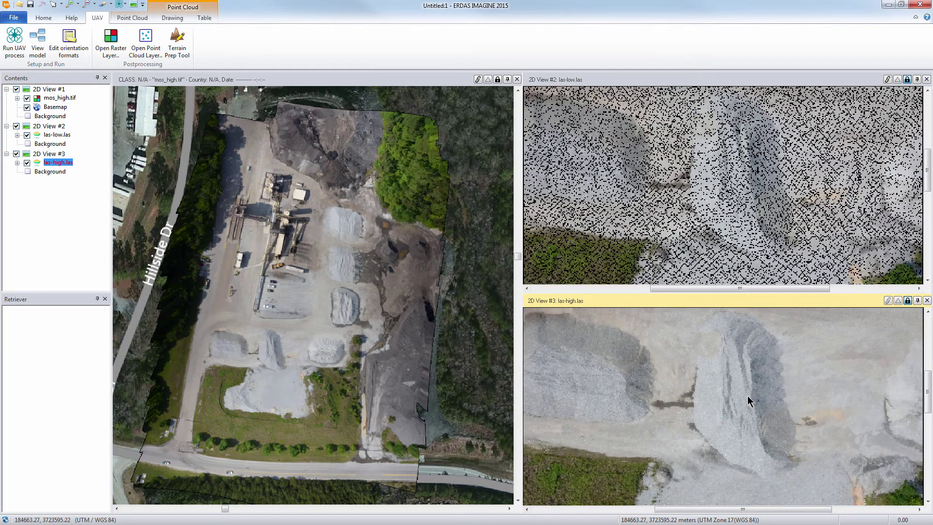
scroll(746, 400, "up", 1)
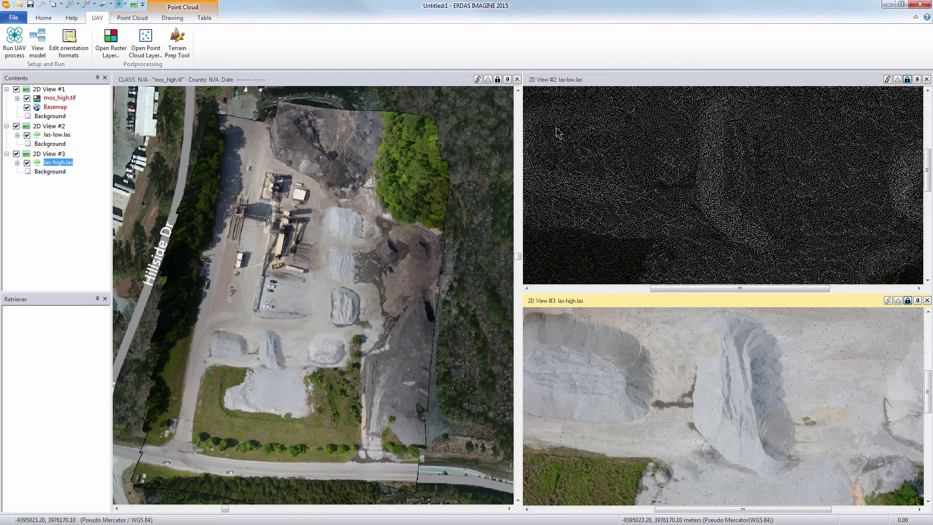
left_click(616, 79)
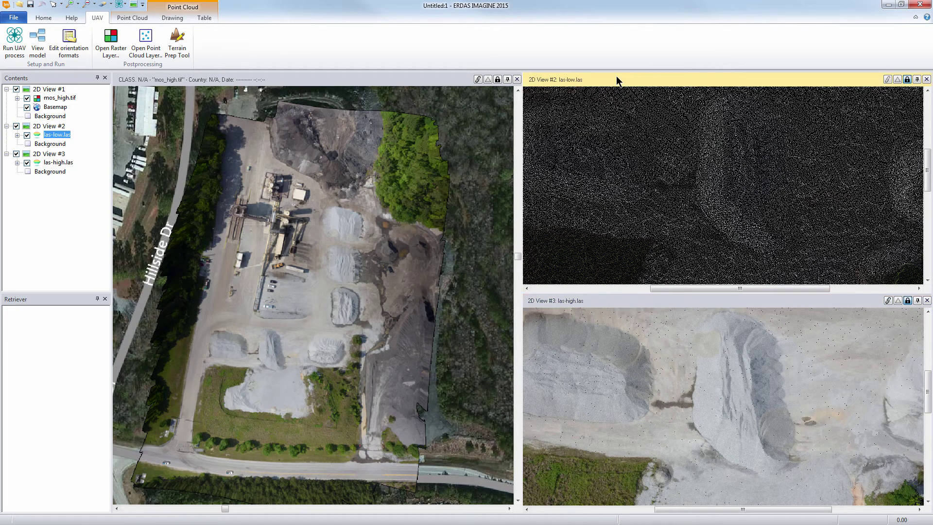
left_click(43, 18)
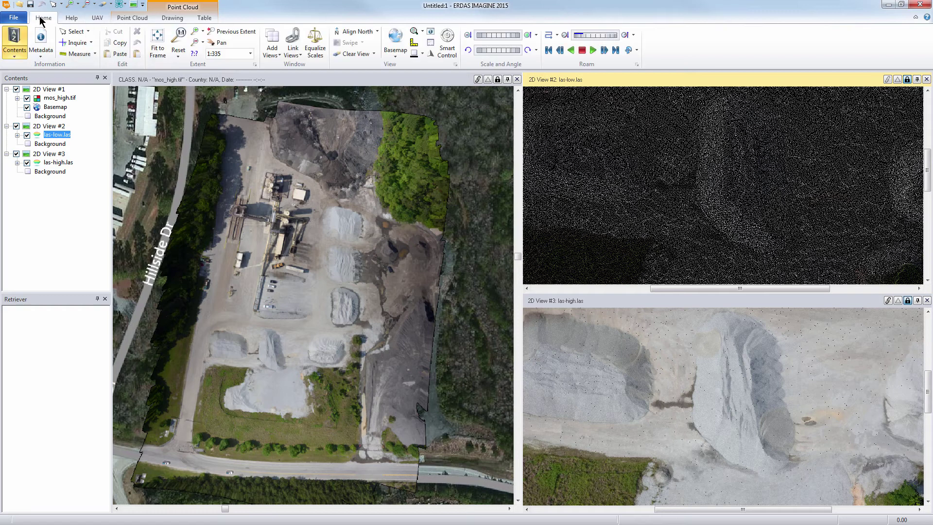
Set the las-low.las point size to the smallest and add a fourth empty 2D view.
left_click(132, 17)
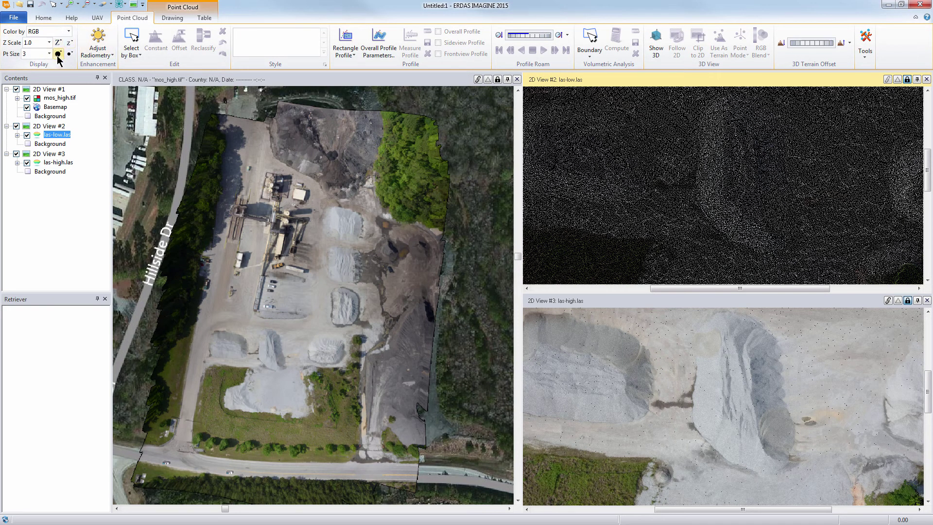
left_click(59, 55)
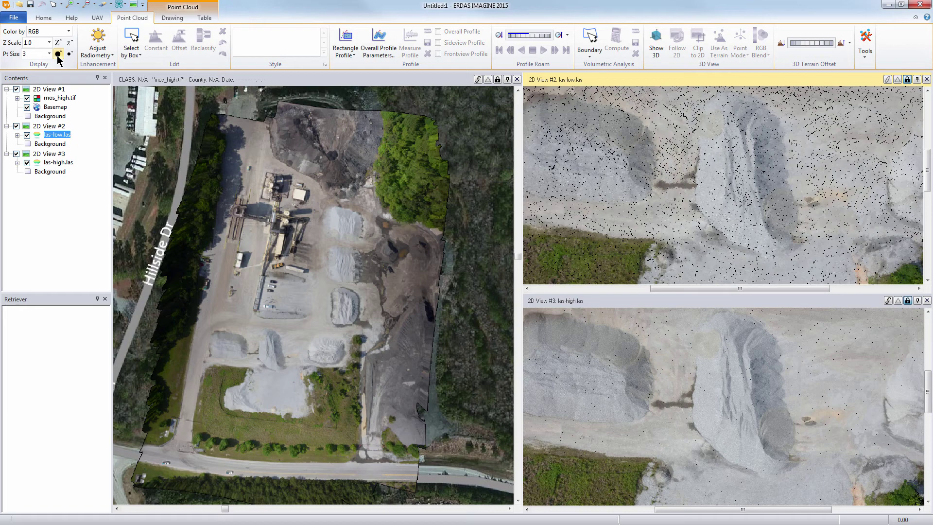
left_click(69, 56)
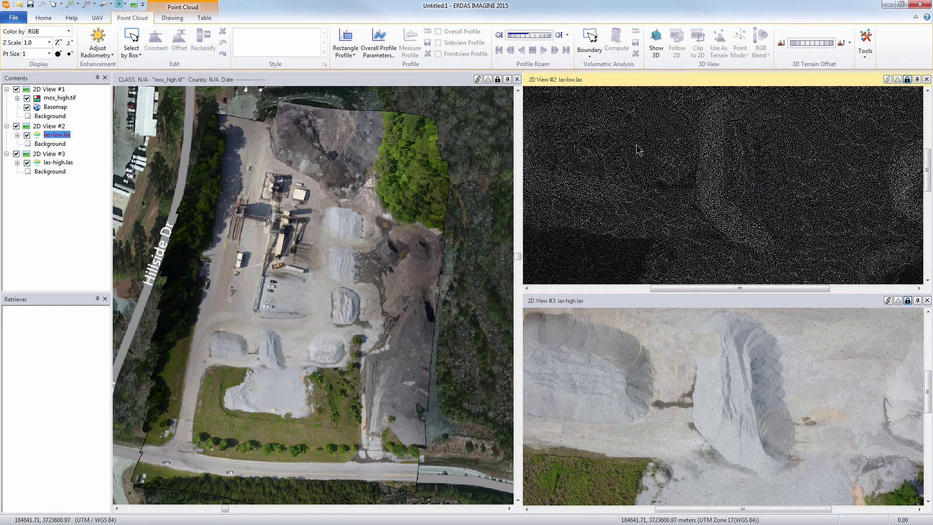
left_click(134, 5)
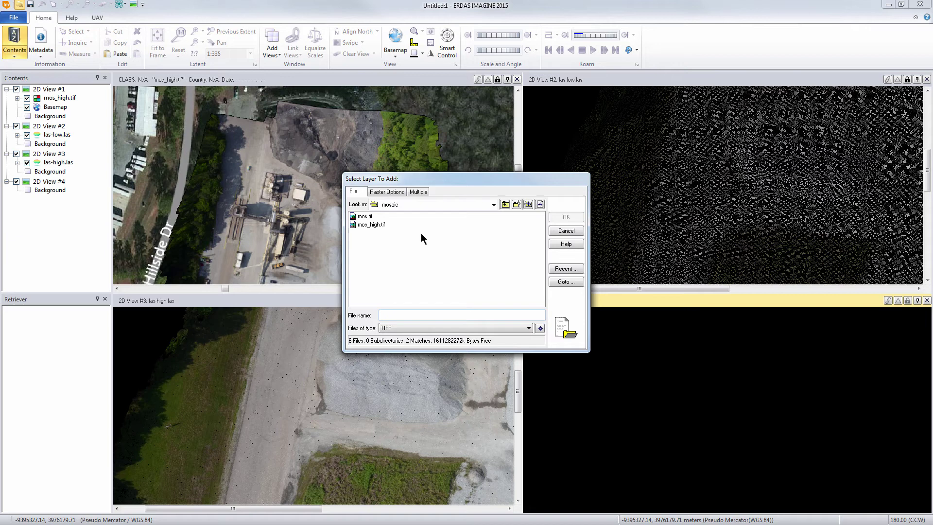
Add dsm_high.tif to View #4 as shaded Relief and pan toward the gravel mounds.
left_click(504, 205)
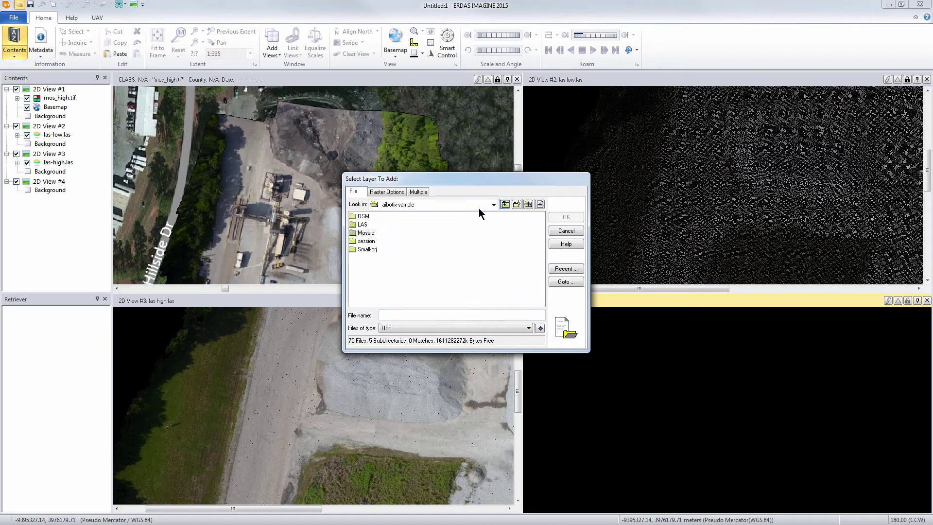
double_click(358, 217)
left_click(367, 224)
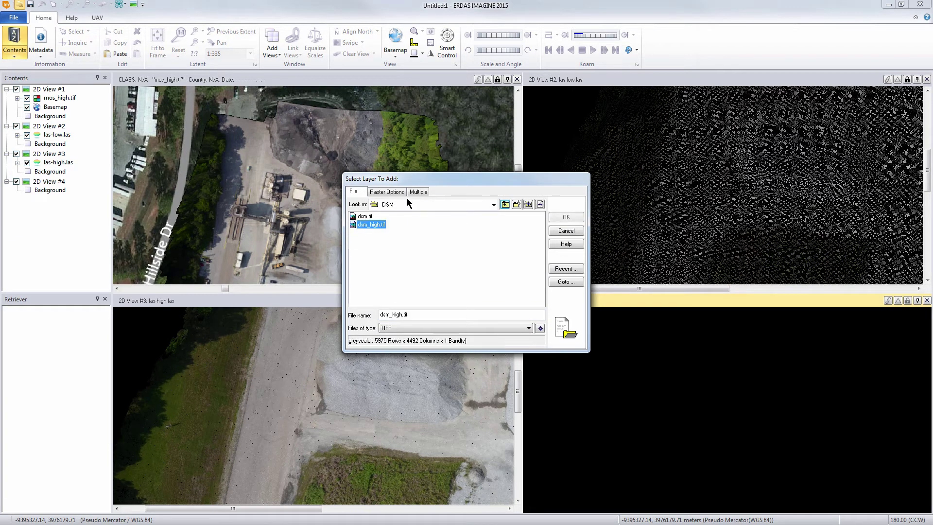
left_click(394, 192)
left_click(414, 218)
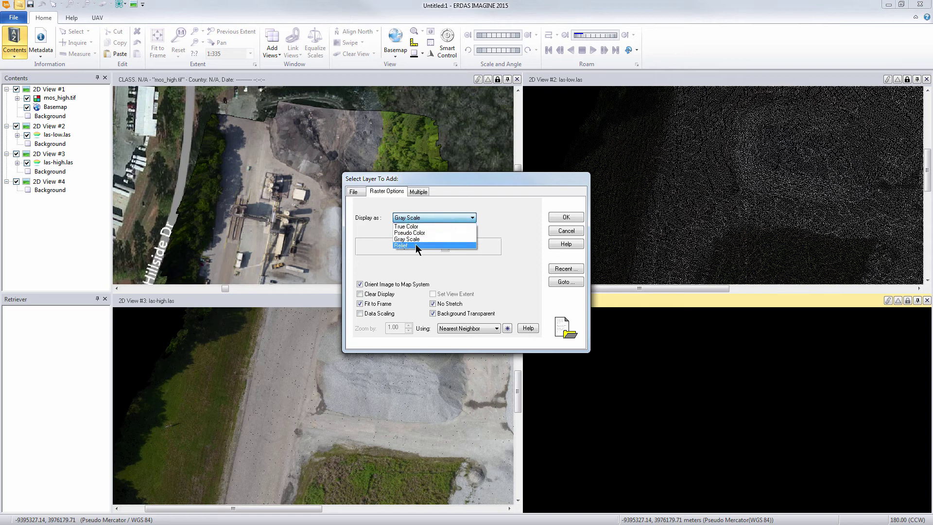
left_click(419, 252)
left_click(564, 219)
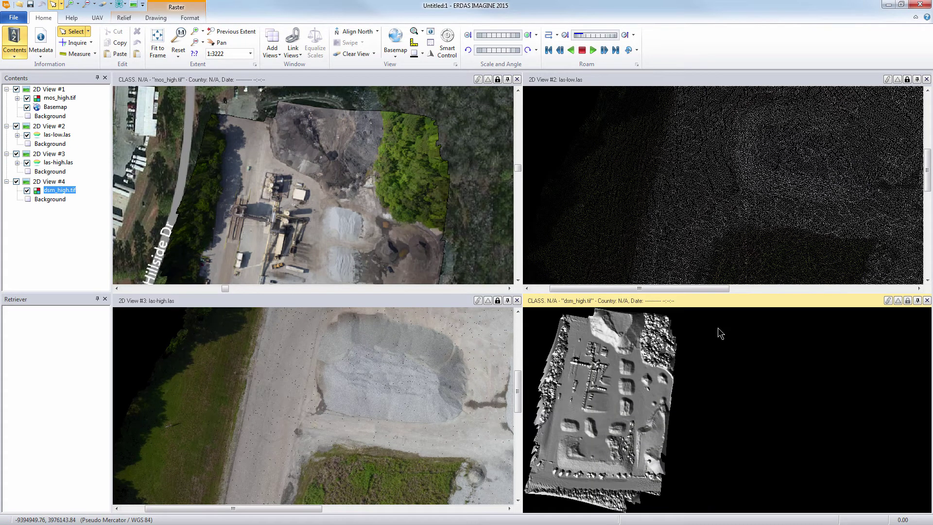
scroll(591, 430, "up", 2)
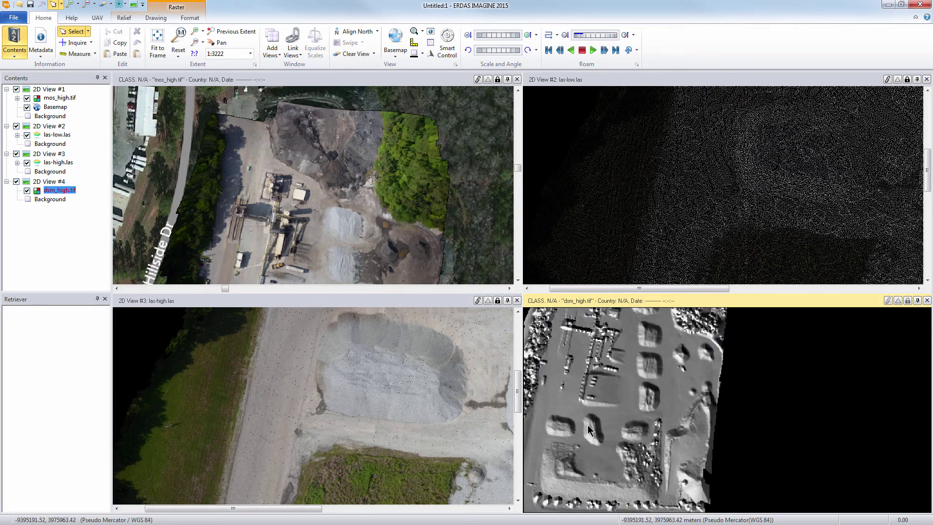
scroll(590, 430, "up", 2)
scroll(590, 430, "up", 2)
scroll(678, 456, "up", 1)
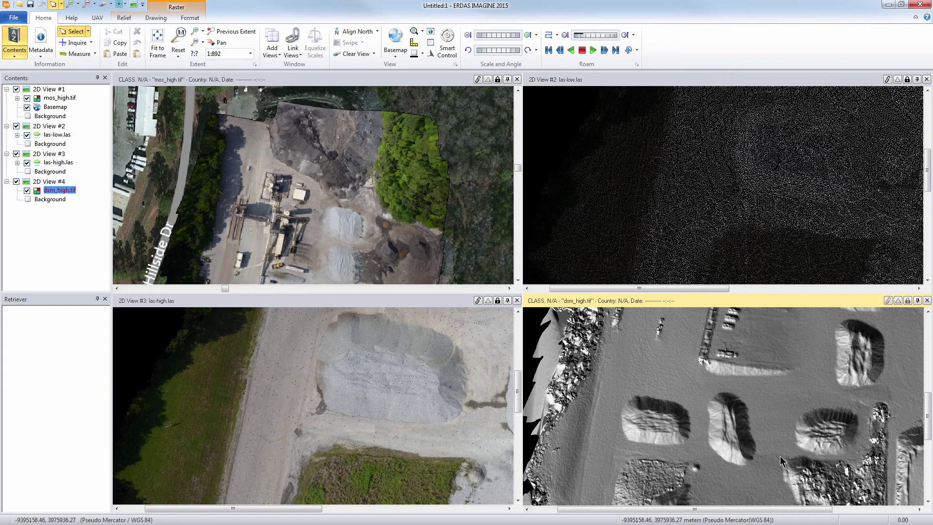
left_click_drag(779, 461, 743, 333)
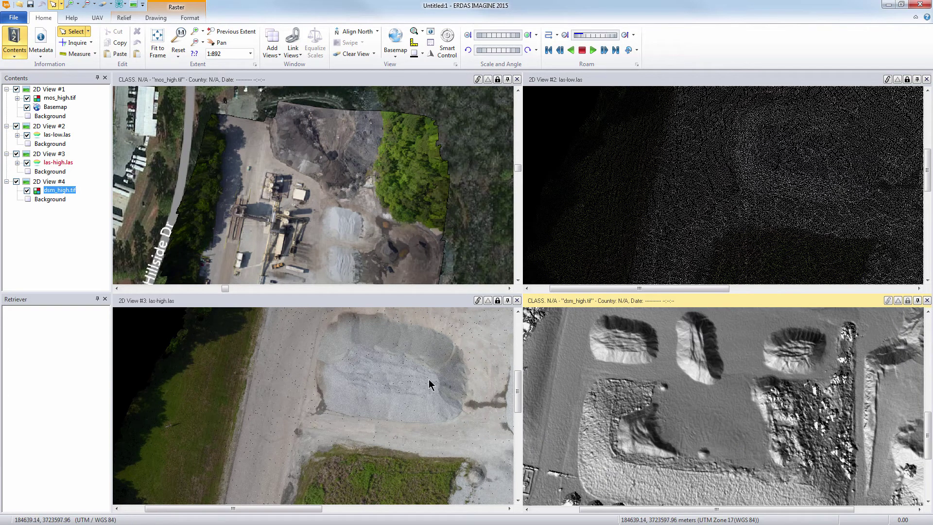
Close both point-cloud views and add mos_high.tif from the Mosaic folder to View #1.
left_click(324, 405)
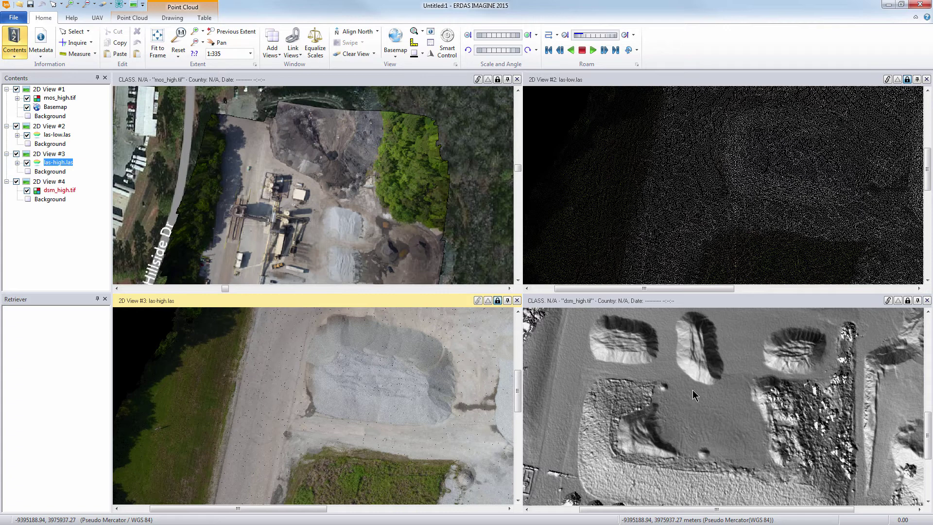
left_click(926, 79)
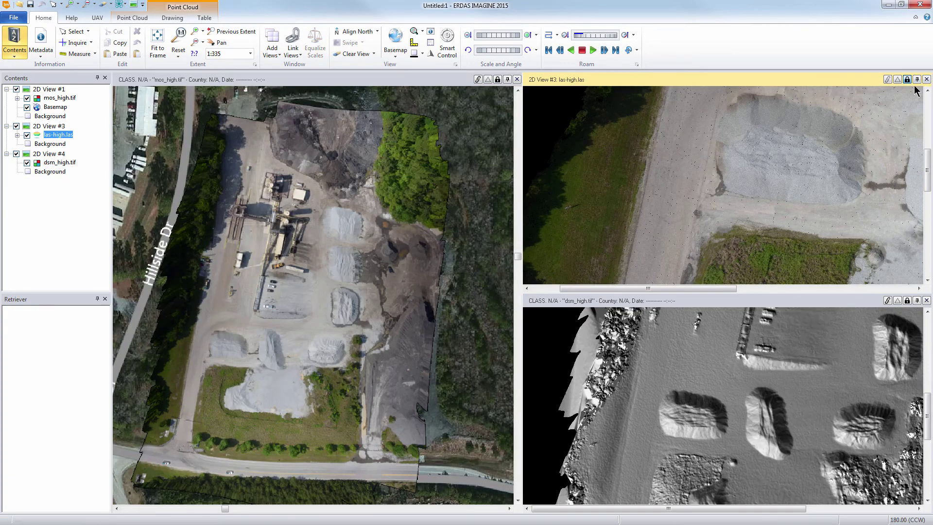
left_click(926, 81)
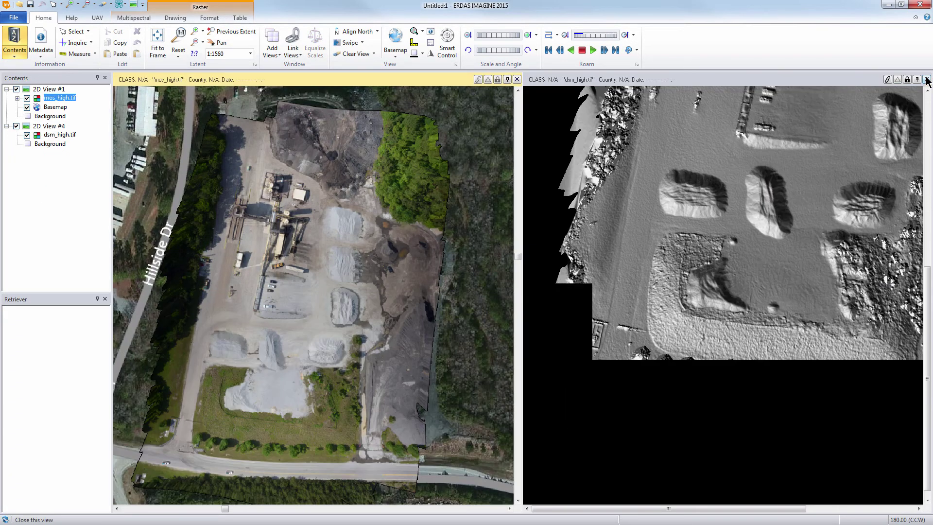
left_click(20, 8)
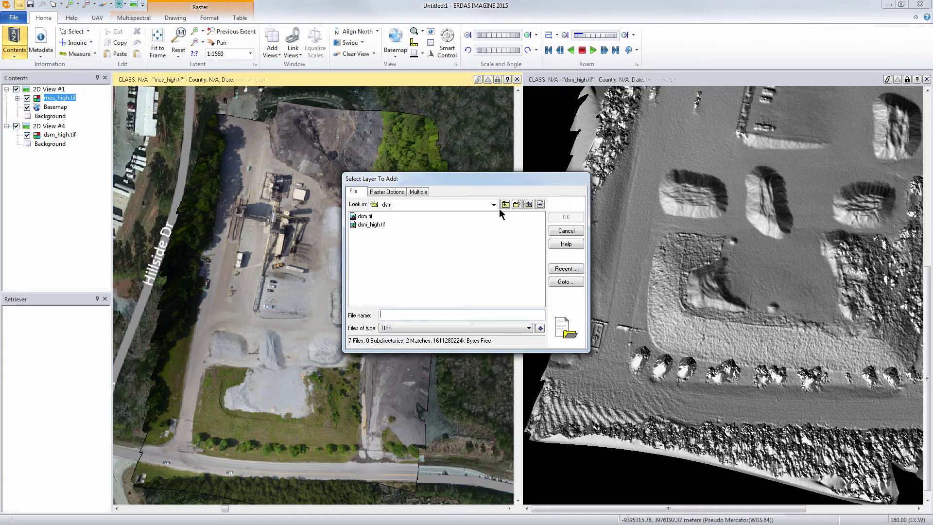
left_click(505, 204)
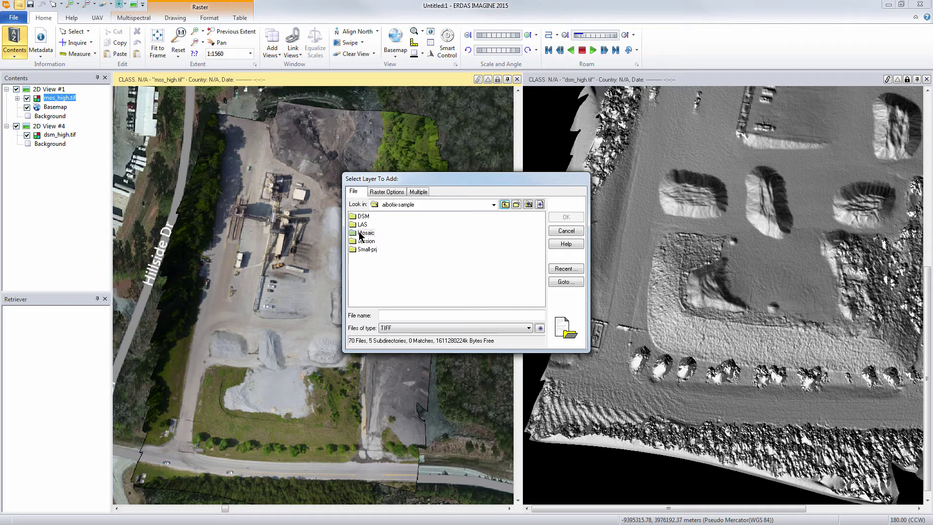
double_click(364, 232)
double_click(372, 226)
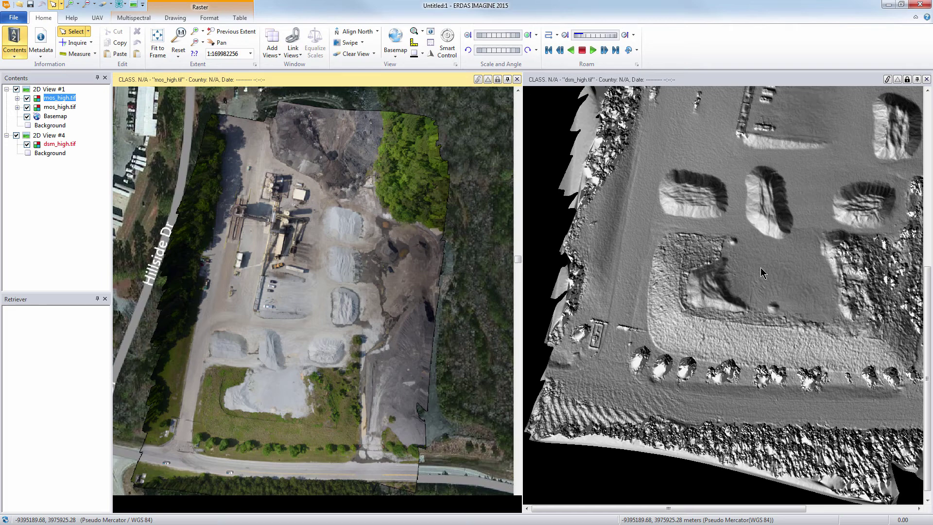
Fit the mos_high.tif layer to the View #1 window.
left_click(725, 272)
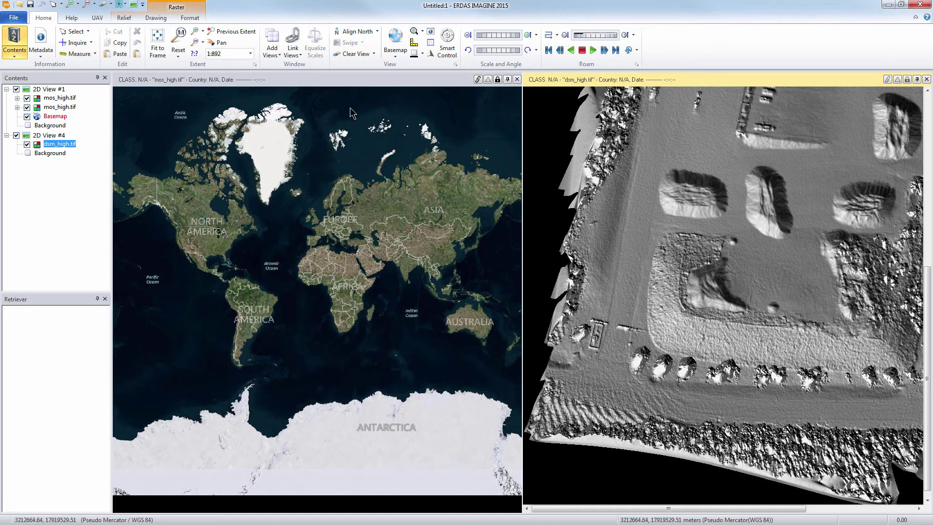
right_click(60, 98)
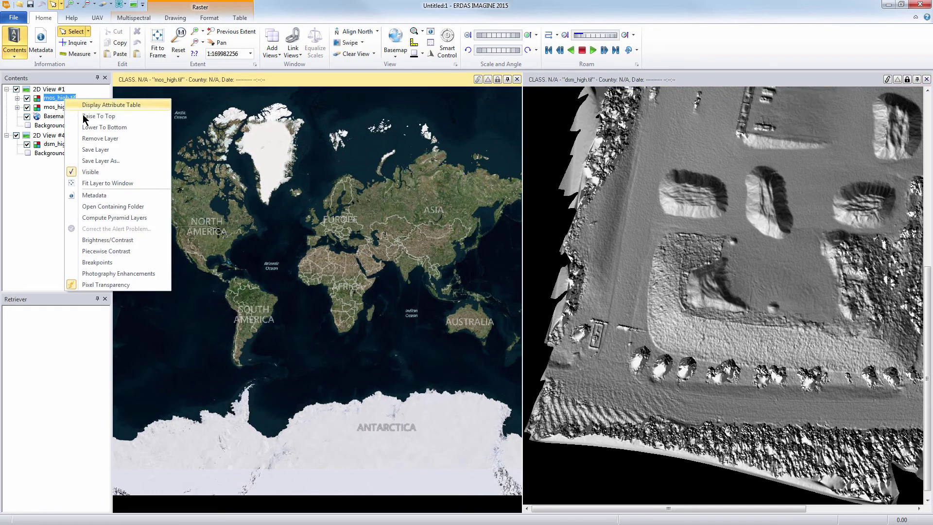
left_click(108, 183)
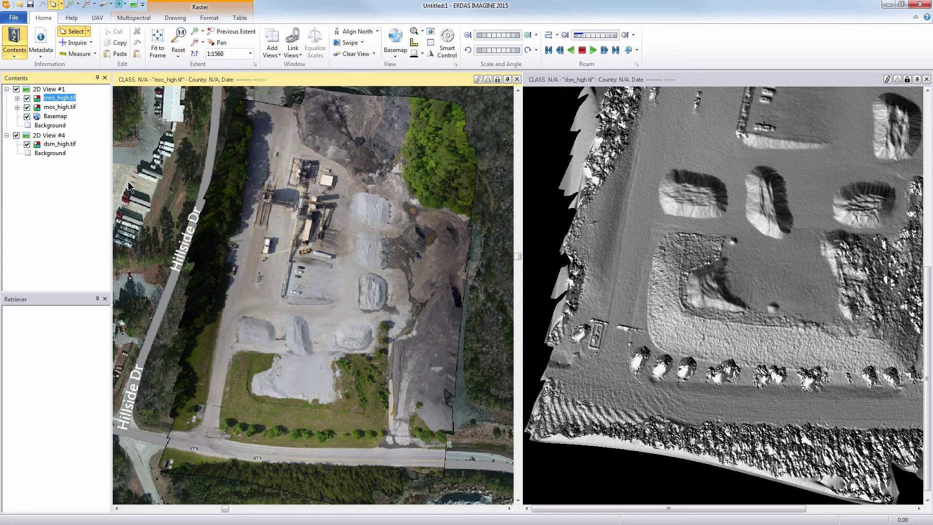
Add mos_high.tif over the dsm_high.tif relief in View #4 and pan to the gravel piles.
left_click(718, 81)
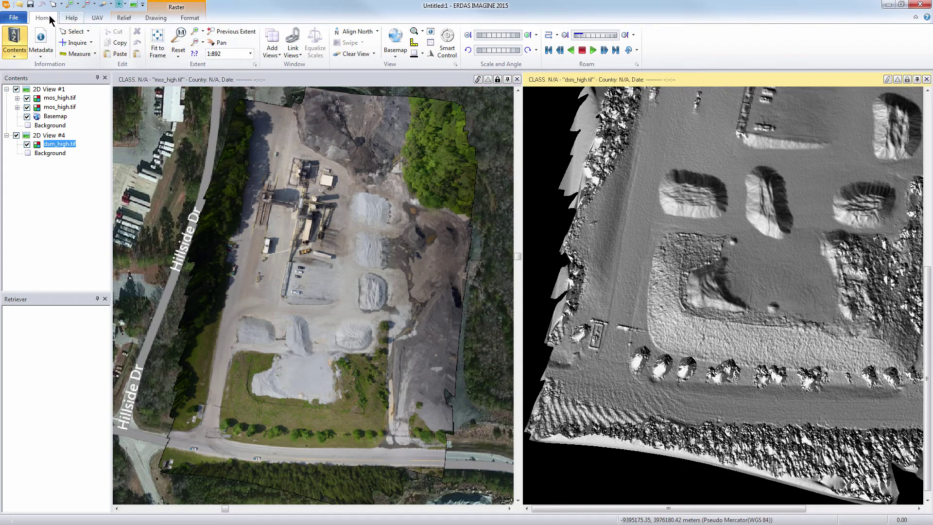
key("ctrl+o")
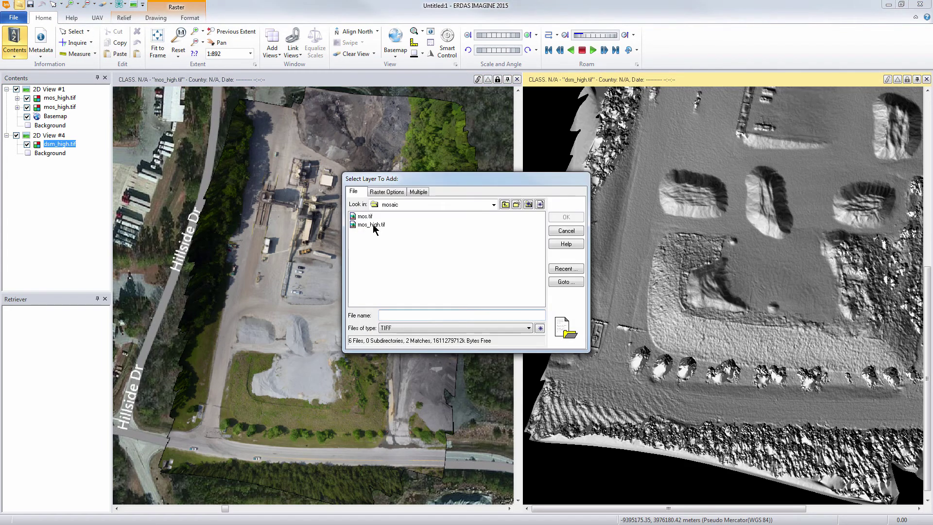
left_click(370, 224)
left_click(566, 218)
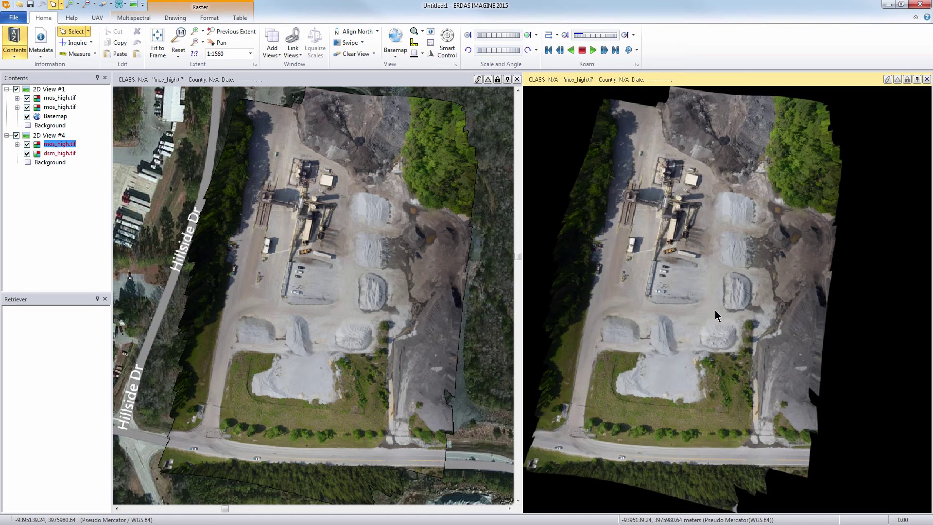
scroll(645, 220, "up", 3)
scroll(693, 291, "up", 2)
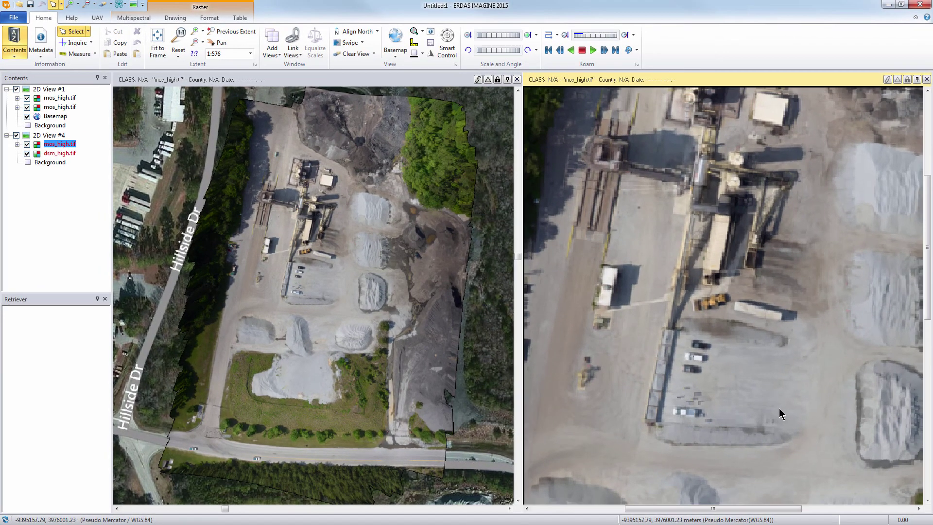
mouse_move(782, 411)
left_mouse_down()
mouse_move(691, 282)
mouse_move(783, 317)
left_mouse_up()
left_click_drag(696, 338, 743, 304)
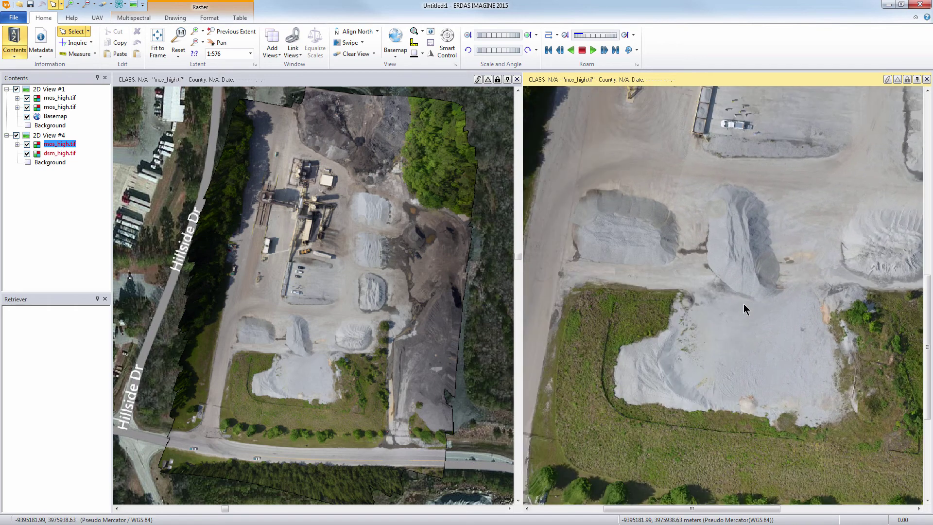
Replace View #4 with a new 2D view and load las-high.las via Open Point Cloud Layer.
left_click(120, 5)
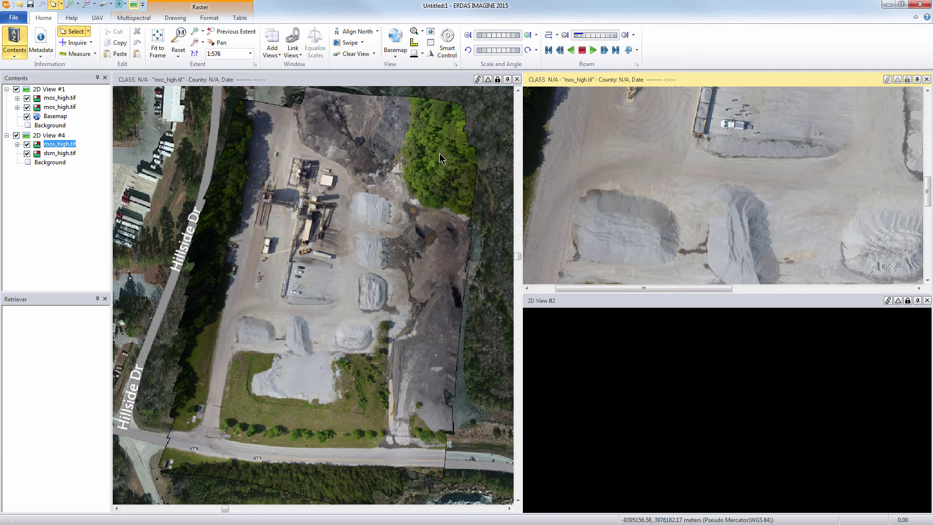
left_click(926, 79)
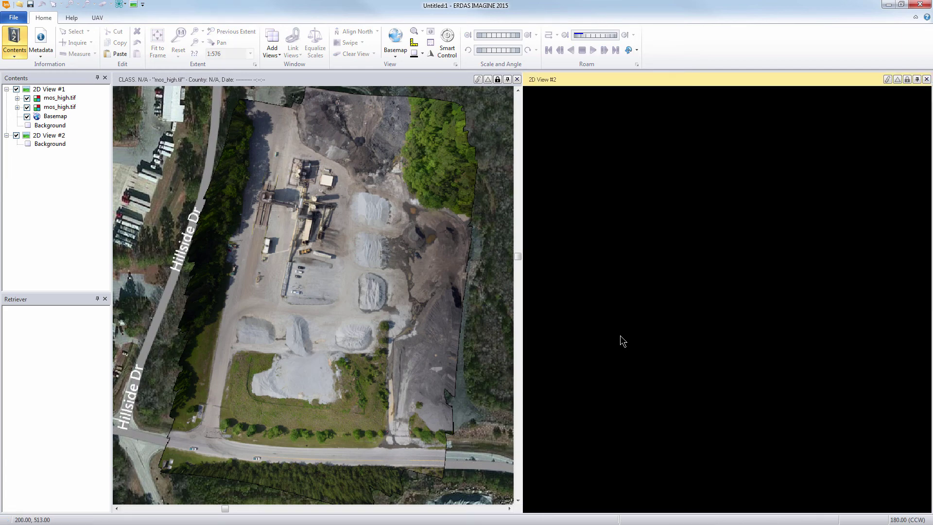
left_click(97, 17)
left_click(145, 44)
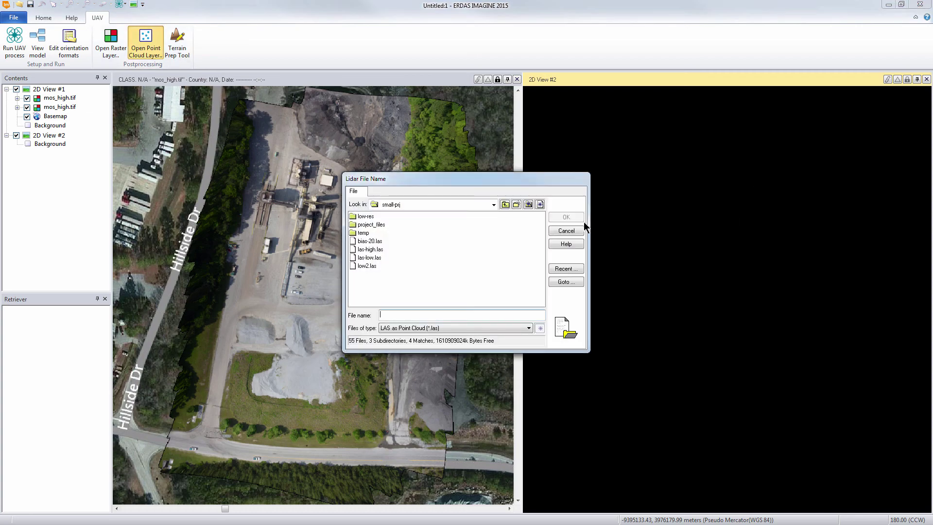
left_click(367, 249)
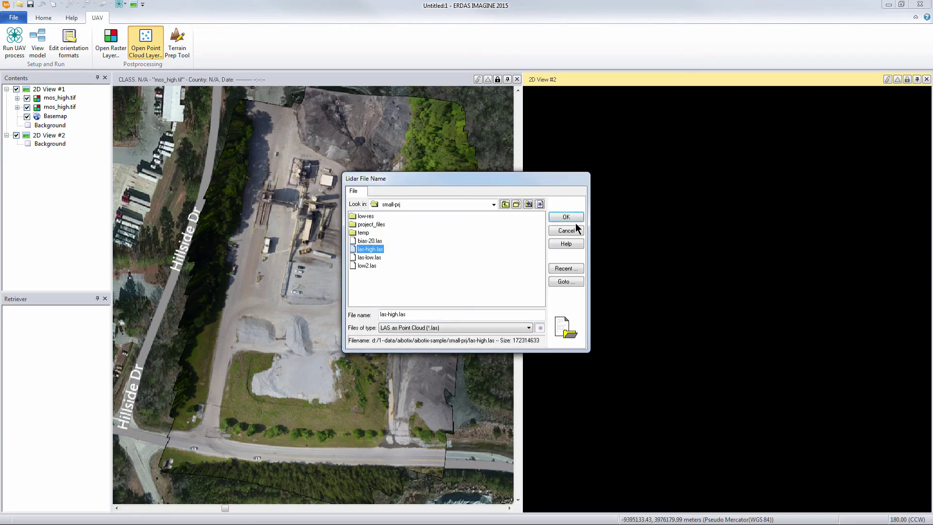
left_click(566, 217)
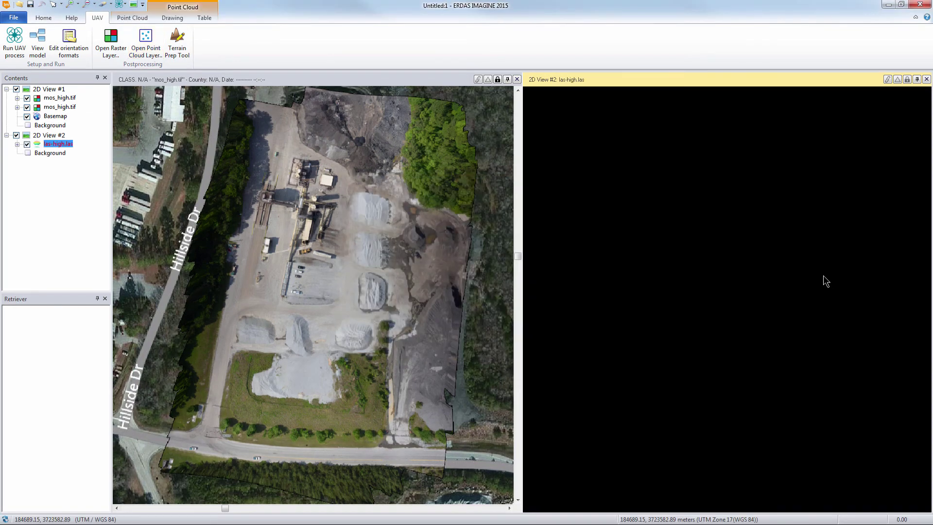
Open las-high.las in a Point Cloud 3D Display.
left_click(132, 18)
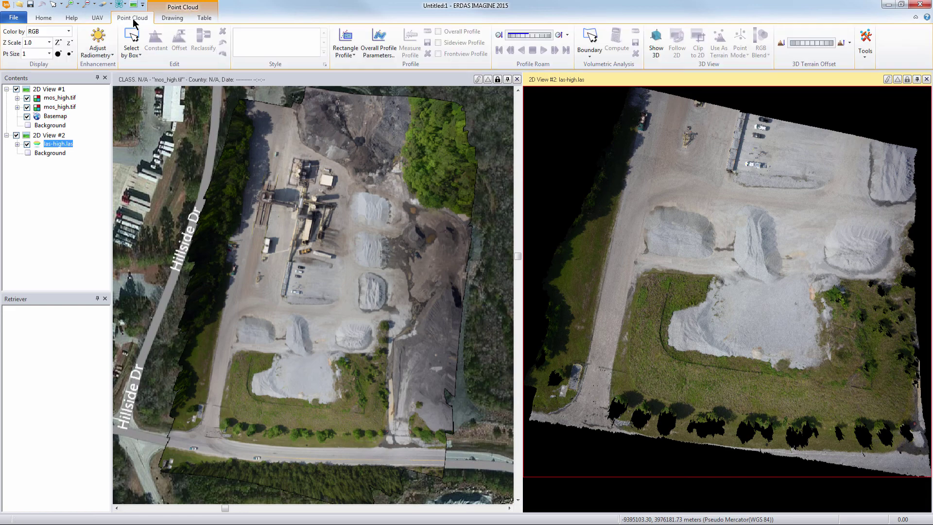
left_click(657, 42)
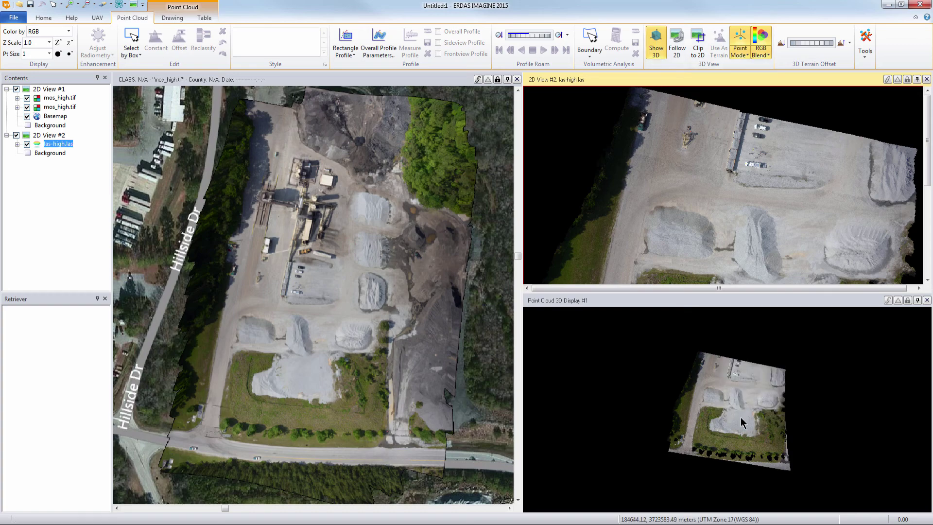
left_click(737, 416)
scroll(737, 416, "up", 4)
scroll(738, 416, "up", 3)
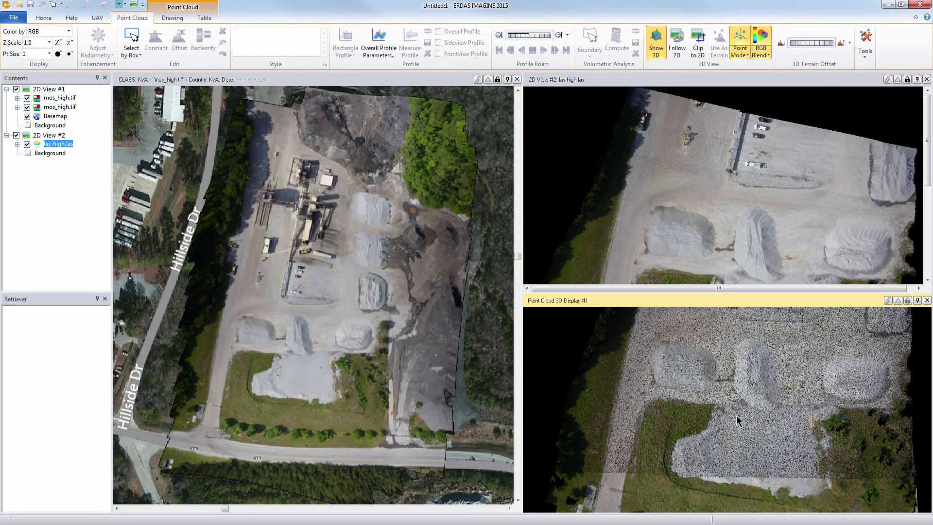
scroll(737, 416, "up", 3)
Tilt and orbit the 3D scene to view the gravel piles from a low oblique angle.
left_click_drag(761, 367, 753, 406)
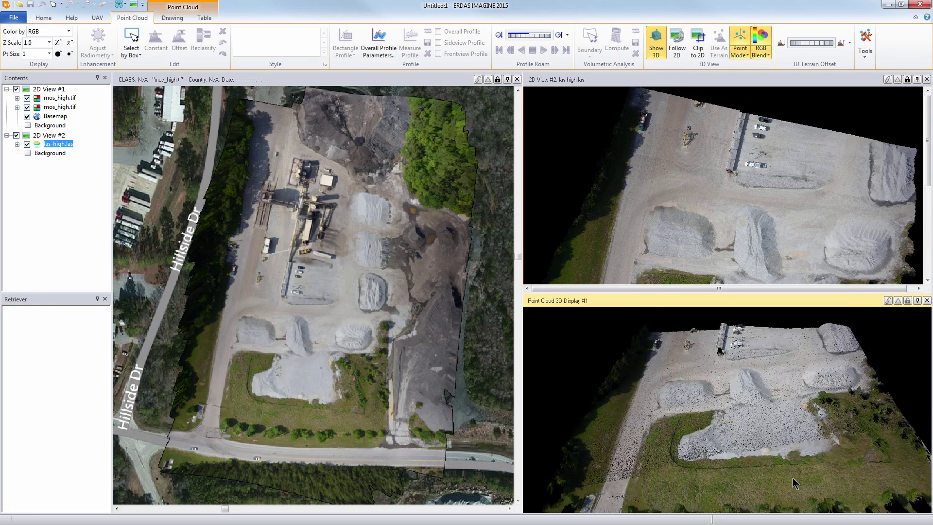
scroll(752, 406, "up", 2)
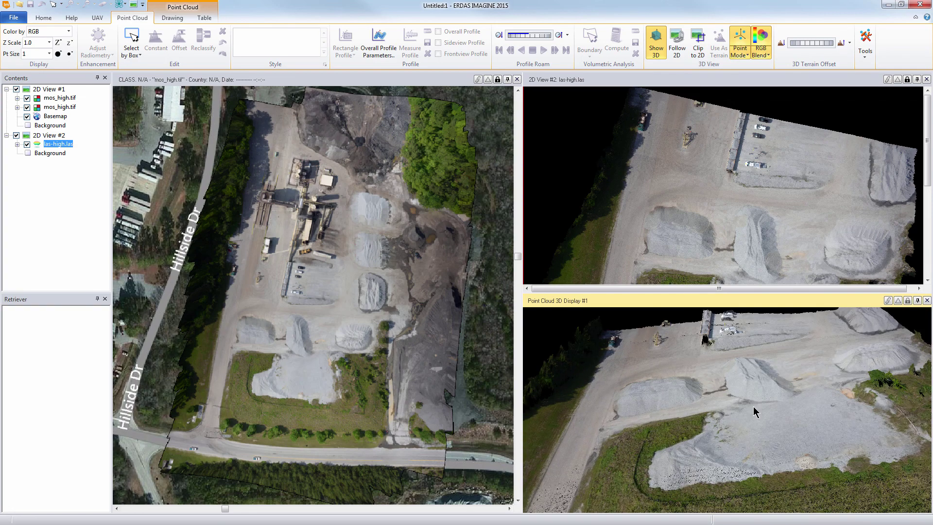
mouse_move(752, 406)
left_mouse_down()
mouse_move(635, 414)
mouse_move(663, 445)
mouse_move(804, 447)
mouse_move(665, 463)
mouse_move(692, 450)
mouse_move(766, 453)
mouse_move(717, 384)
left_mouse_up()
scroll(717, 384, "up", 2)
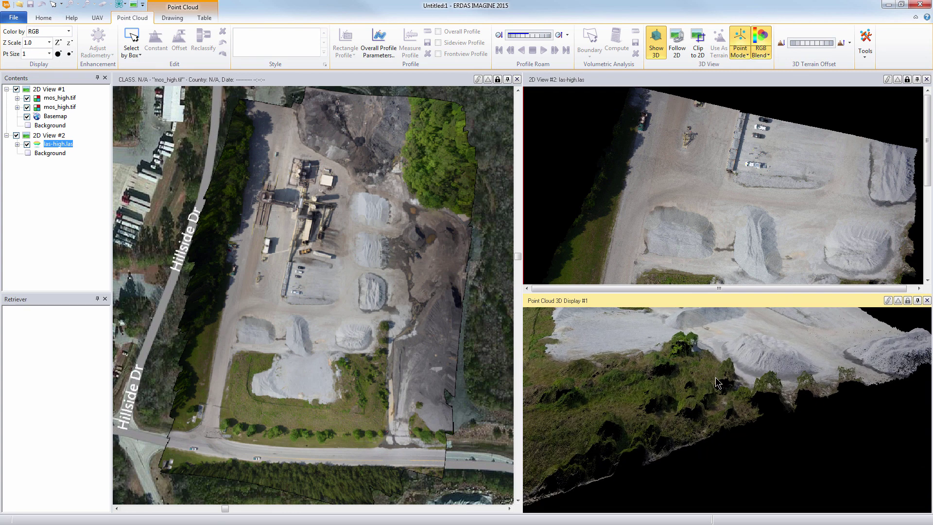
mouse_move(683, 350)
left_mouse_down()
mouse_move(700, 372)
mouse_move(664, 374)
left_mouse_up()
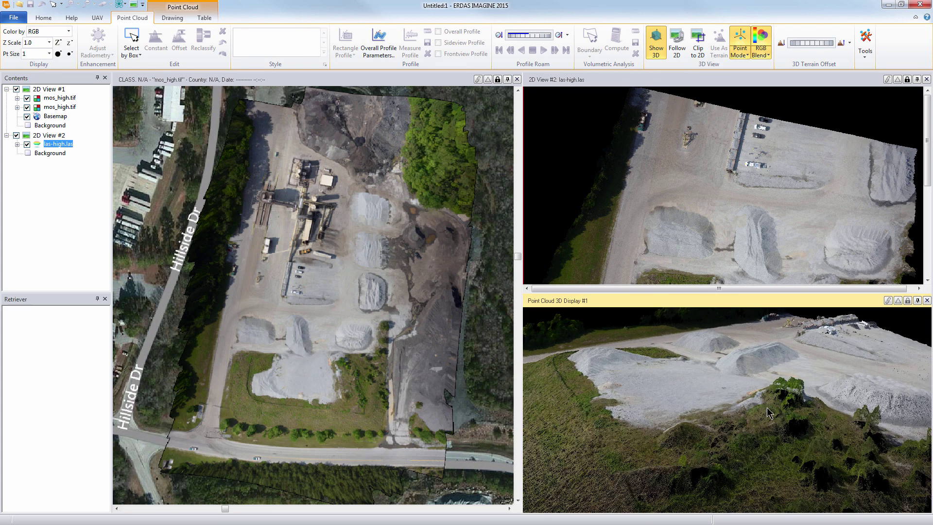
left_click_drag(776, 407, 756, 413)
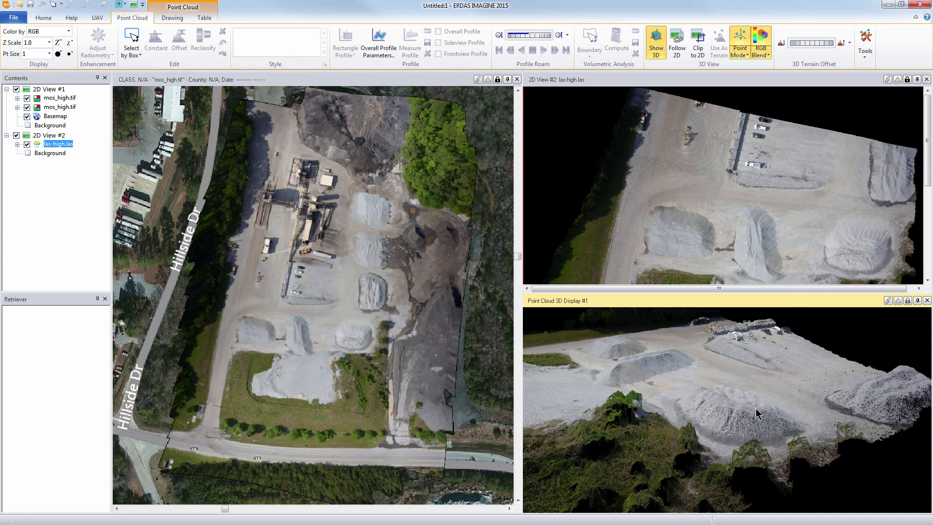
left_click_drag(698, 413, 714, 412)
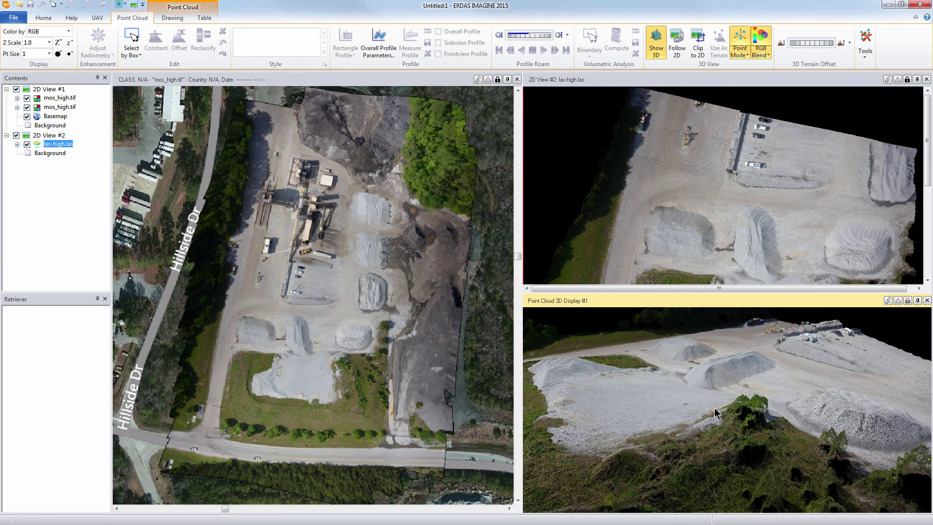